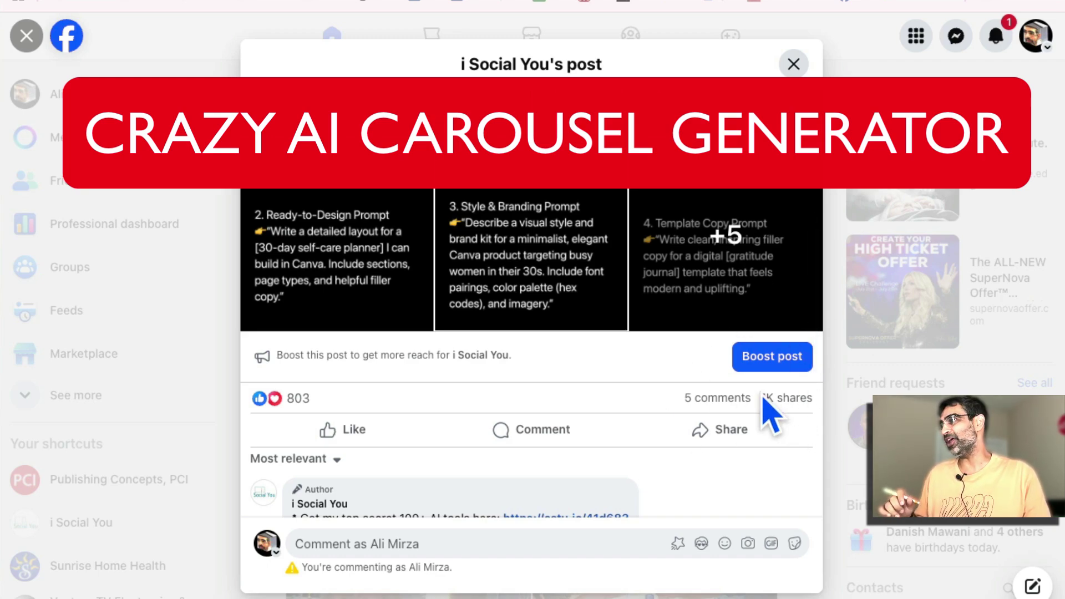
# Scroll up and down through the i Social You carousel post on Facebook
pyautogui.scroll(3, 385, 262)
pyautogui.scroll(-5, 798, 405)
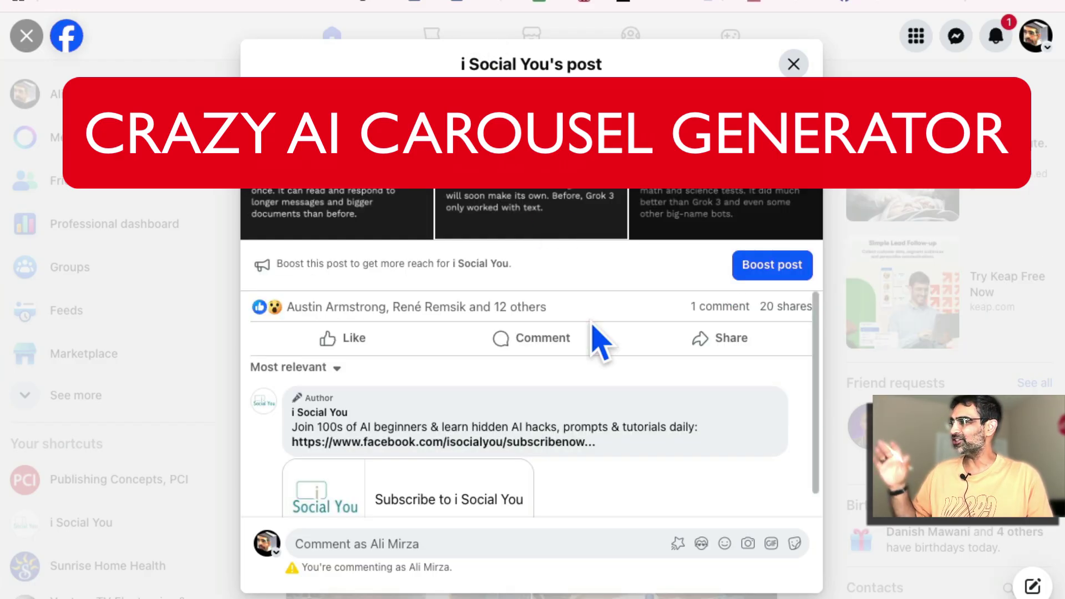
pyautogui.scroll(4, 599, 340)
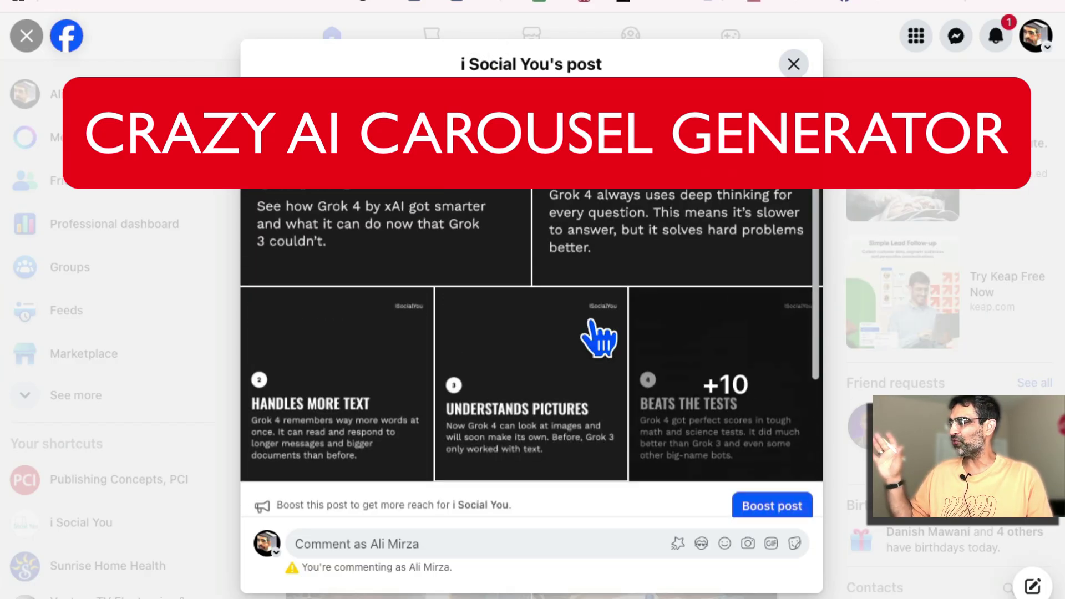
pyautogui.scroll(-2, 697, 416)
pyautogui.scroll(1, 482, 326)
pyautogui.scroll(3, 741, 326)
pyautogui.scroll(-6, 763, 360)
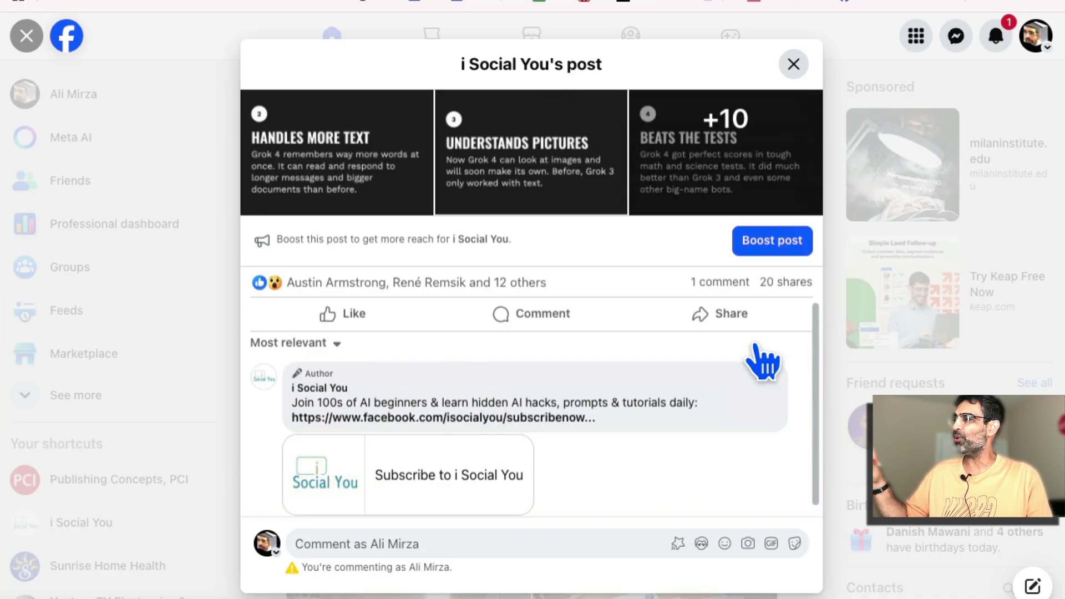
pyautogui.scroll(-1, 754, 347)
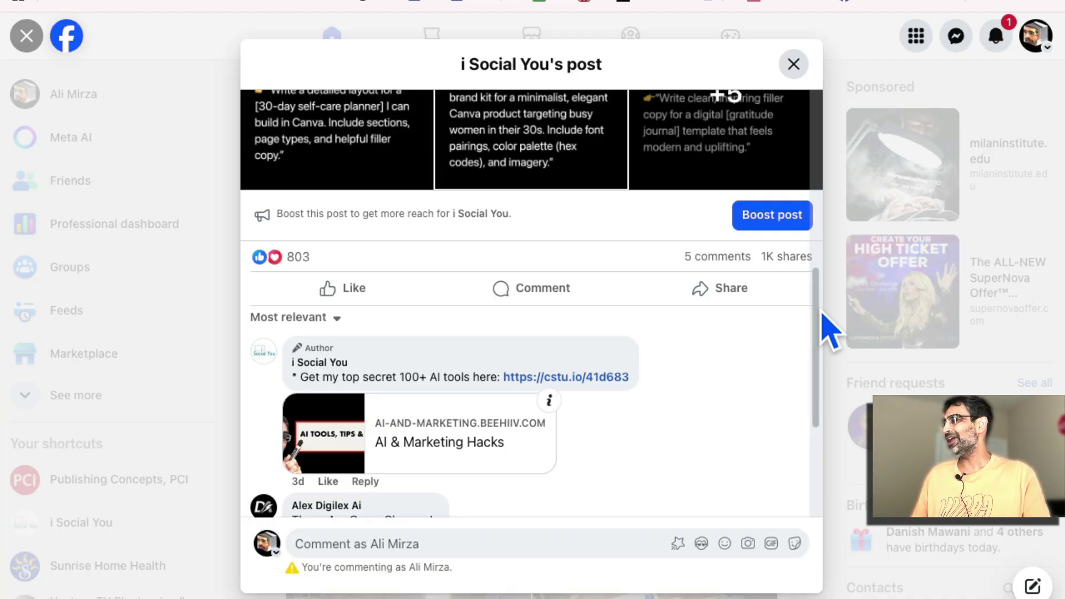
pyautogui.scroll(3, 738, 360)
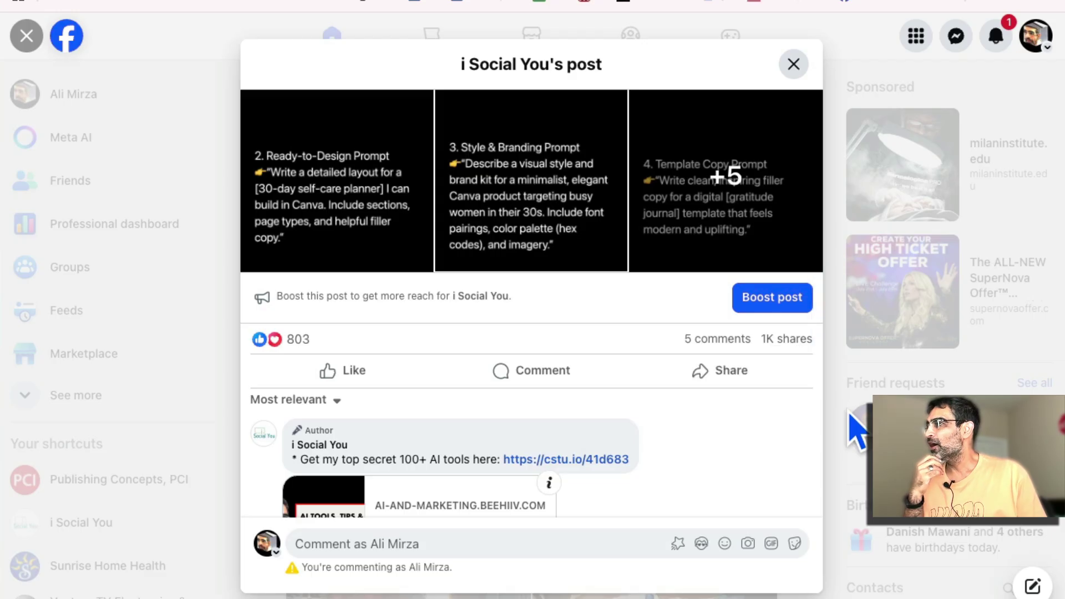
pyautogui.scroll(5, 707, 410)
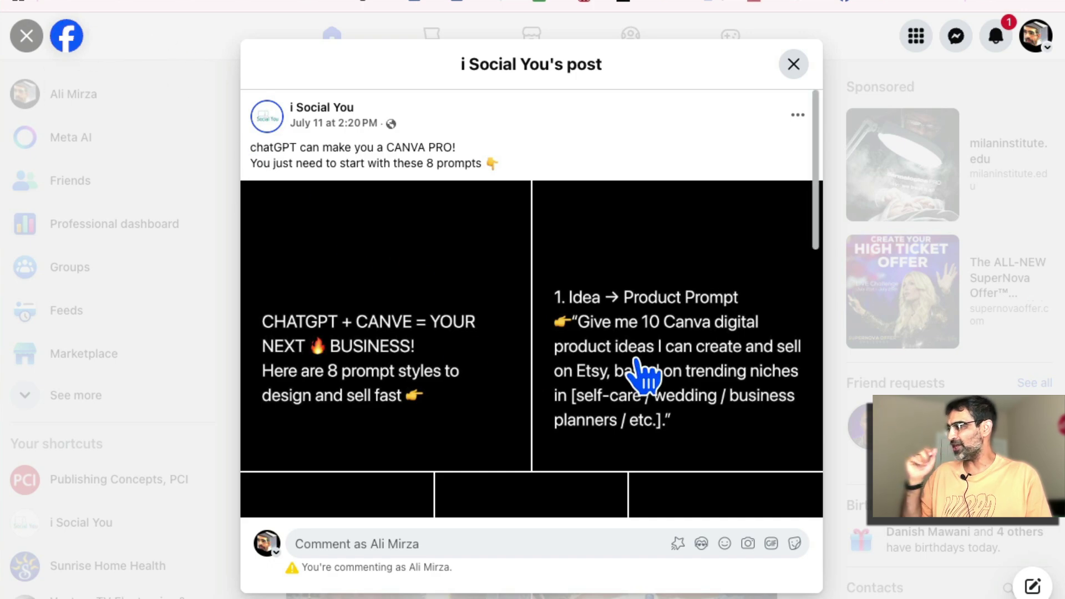
pyautogui.scroll(-4, 641, 375)
pyautogui.scroll(-2, 703, 393)
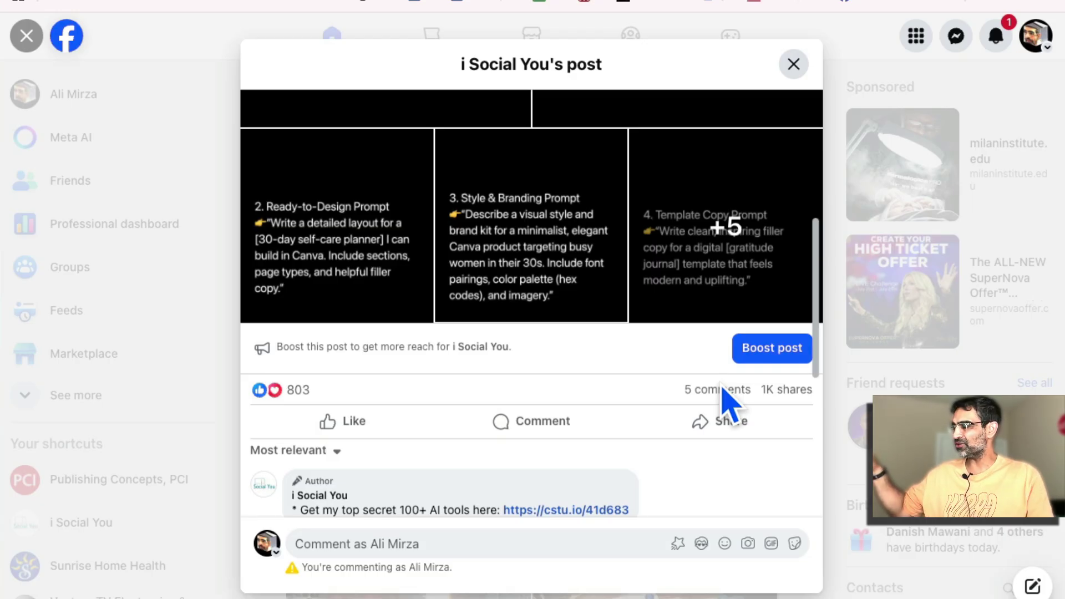
pyautogui.scroll(3, 729, 405)
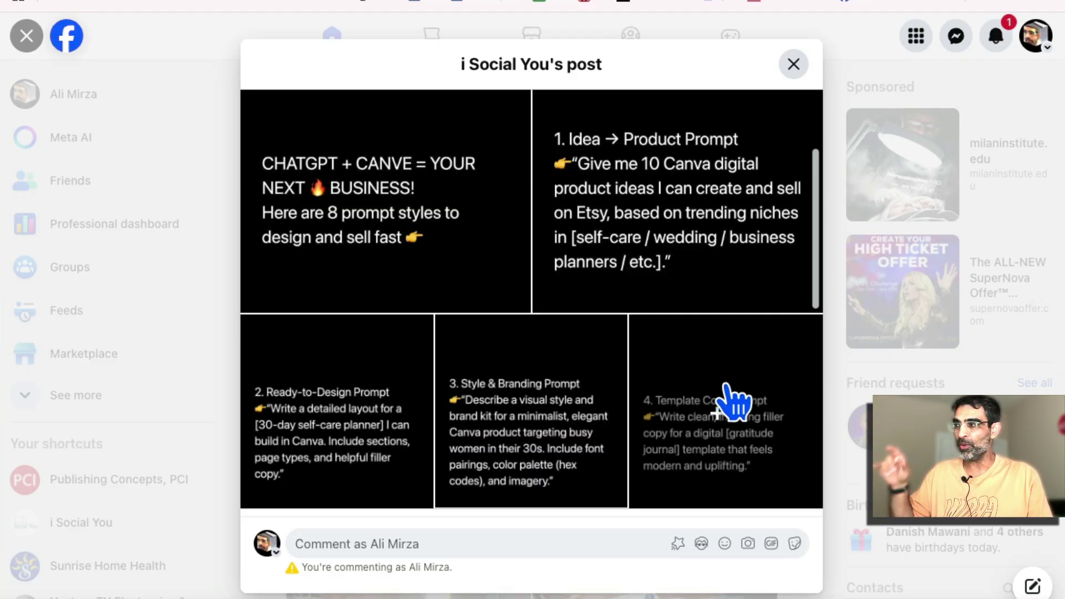
pyautogui.scroll(-2, 634, 400)
pyautogui.scroll(-2, 749, 428)
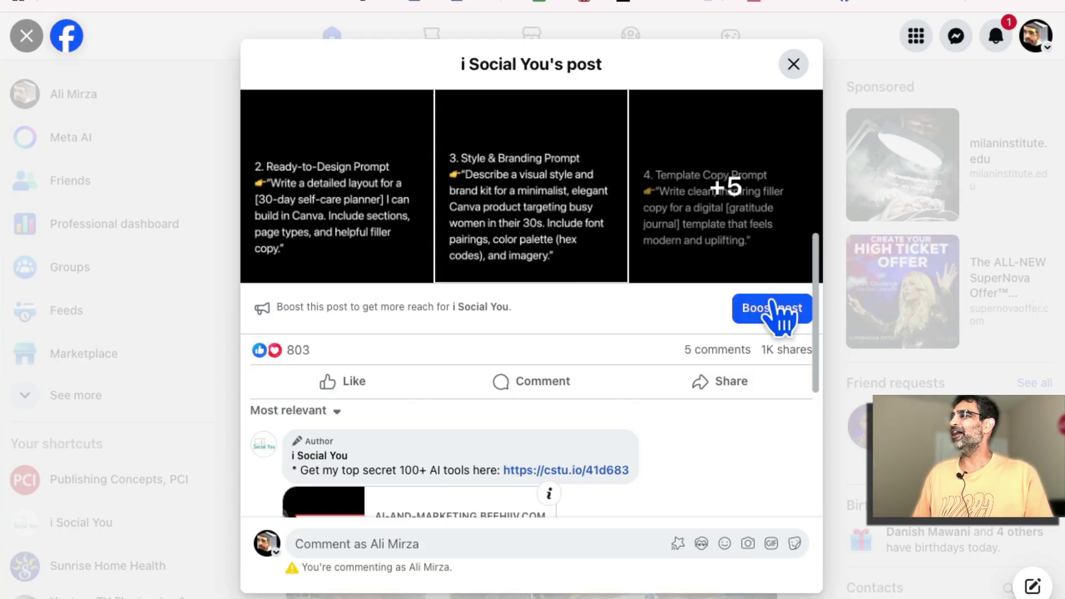
pyautogui.scroll(1, 672, 352)
pyautogui.scroll(5, 670, 351)
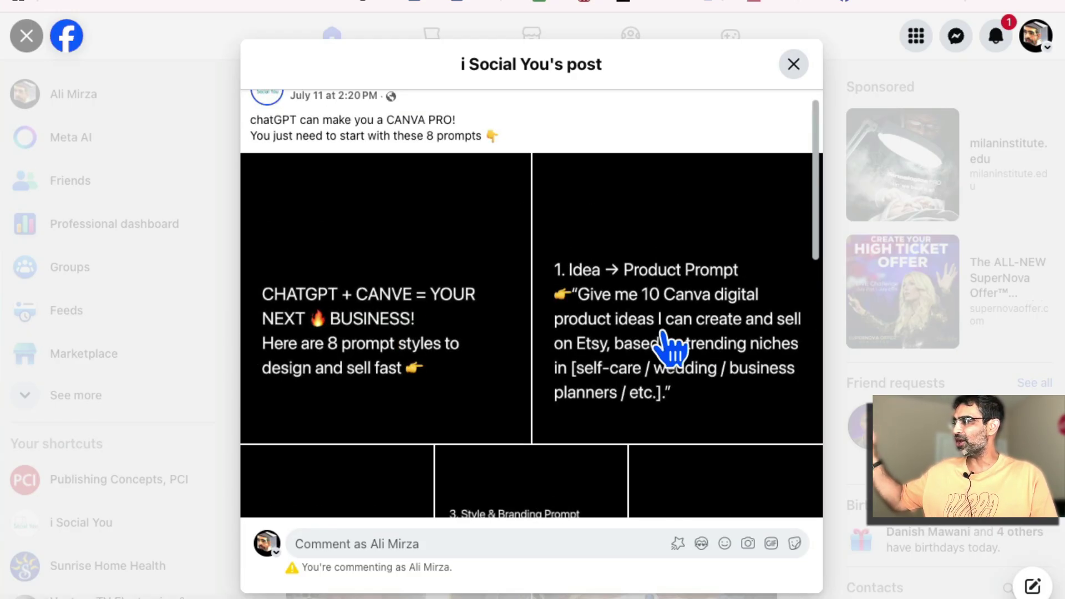
pyautogui.scroll(1, 673, 350)
pyautogui.scroll(-10, 671, 347)
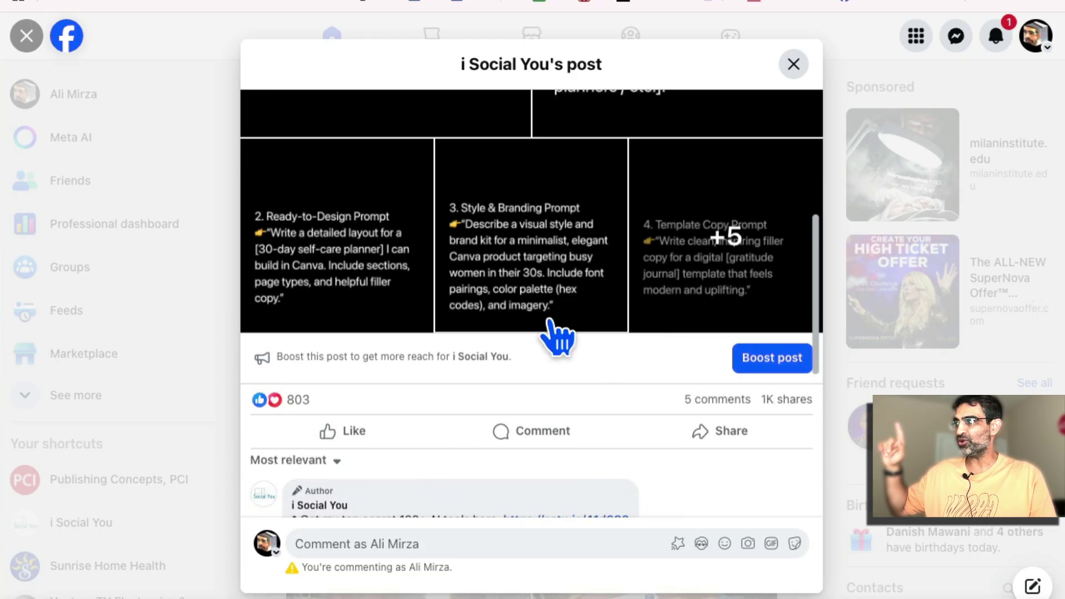
pyautogui.scroll(-8, 708, 309)
pyautogui.moveTo(466, 266)
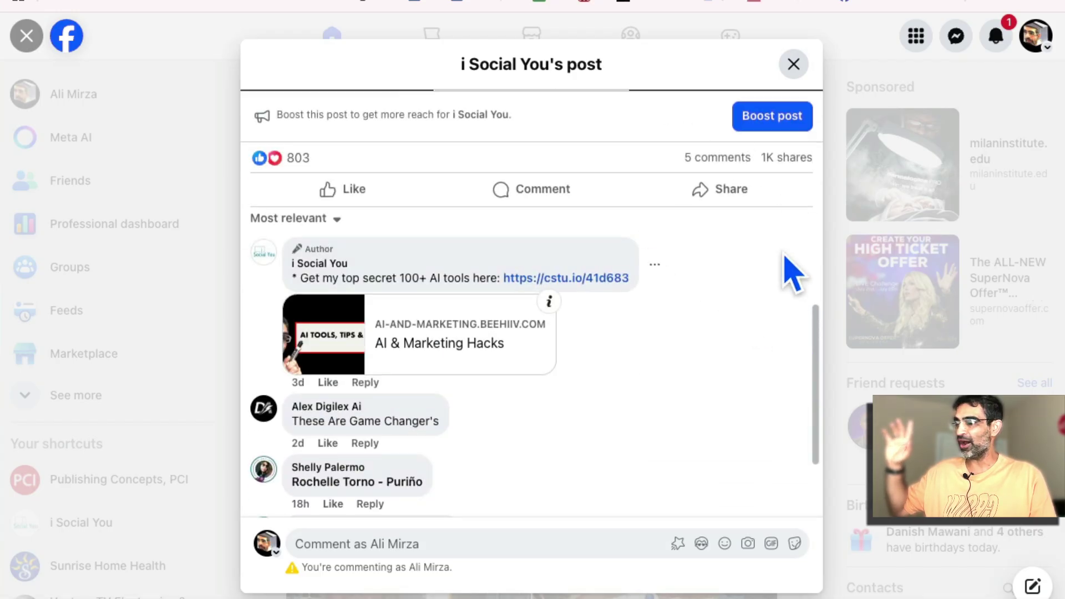
pyautogui.scroll(15, 781, 258)
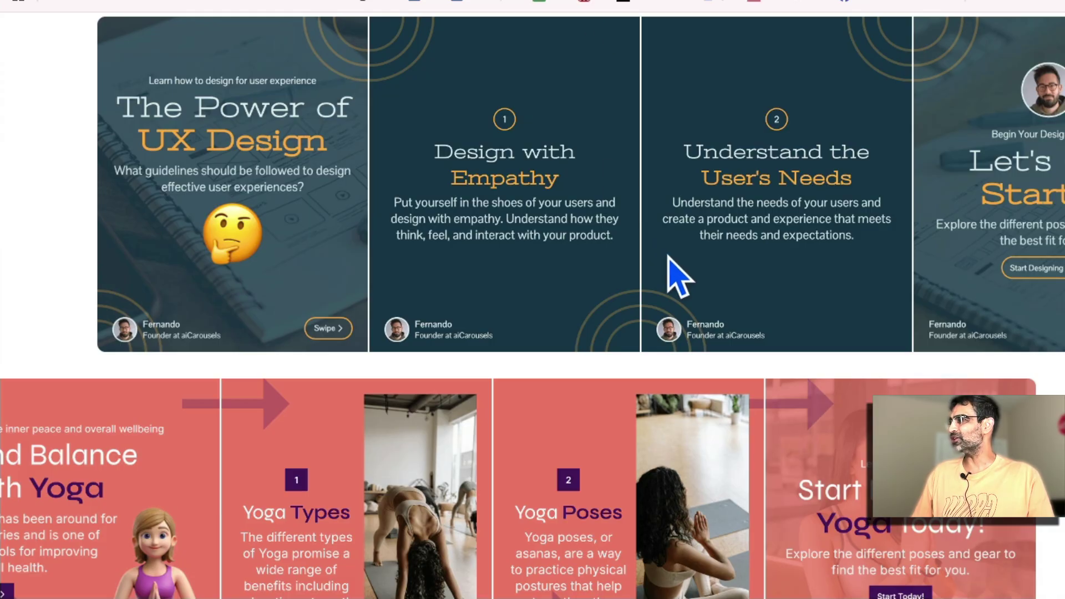
pyautogui.scroll(4, 668, 256)
pyautogui.scroll(3, 668, 256)
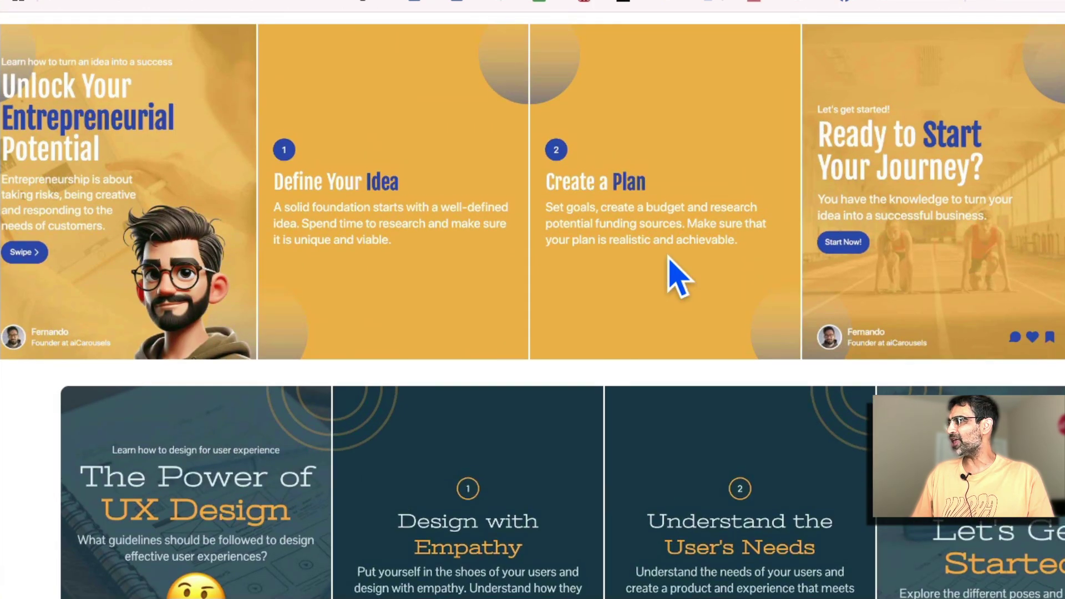
pyautogui.scroll(1, 668, 256)
pyautogui.scroll(1, 668, 256)
pyautogui.scroll(1, 668, 256)
pyautogui.scroll(2, 668, 257)
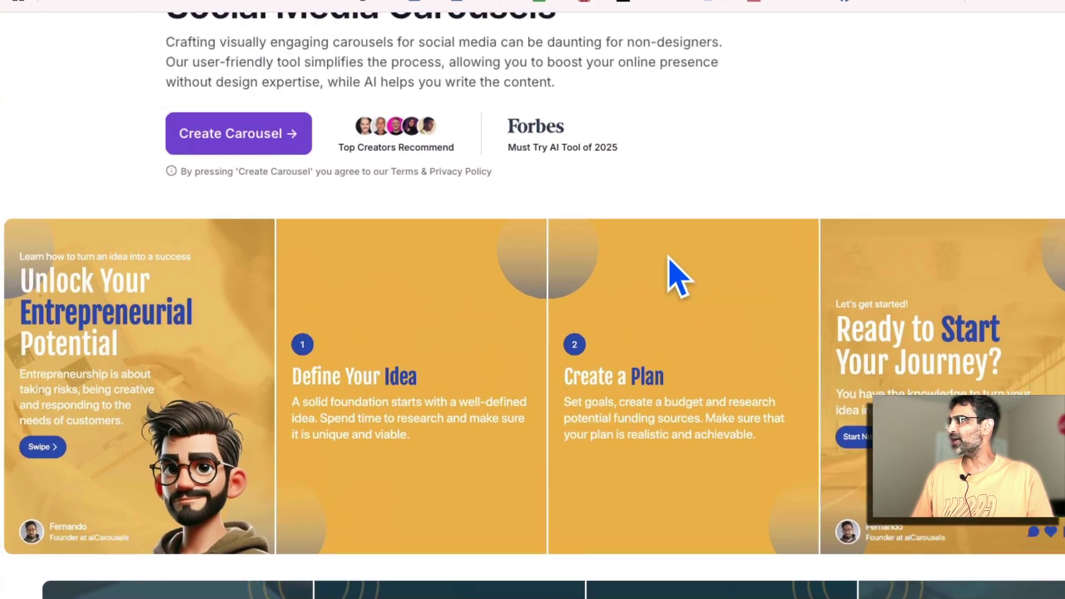
pyautogui.scroll(1, 668, 256)
pyautogui.scroll(2, 668, 256)
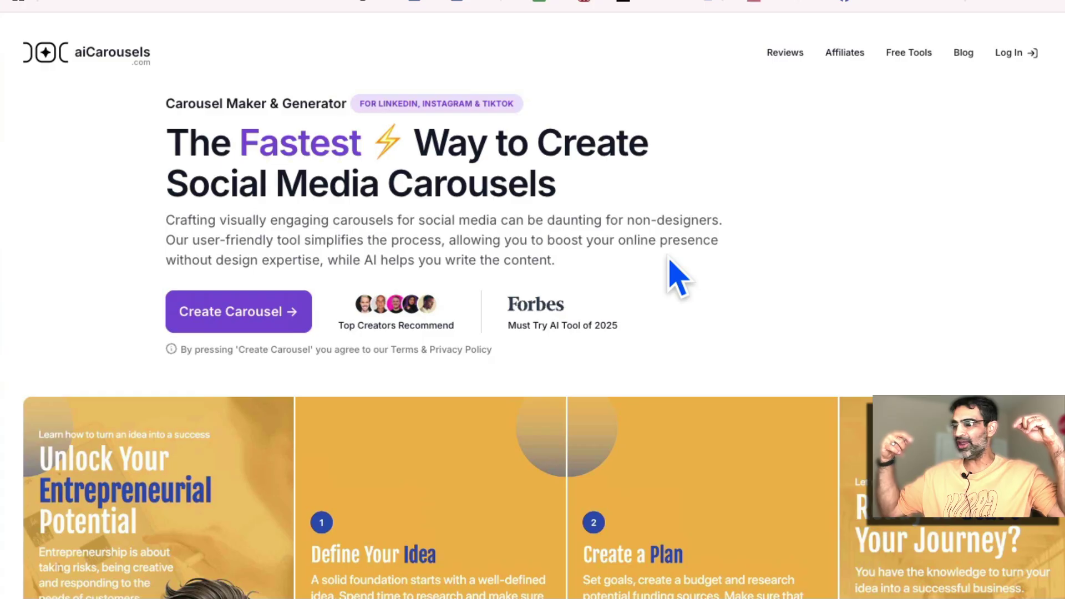
pyautogui.scroll(-8, 674, 267)
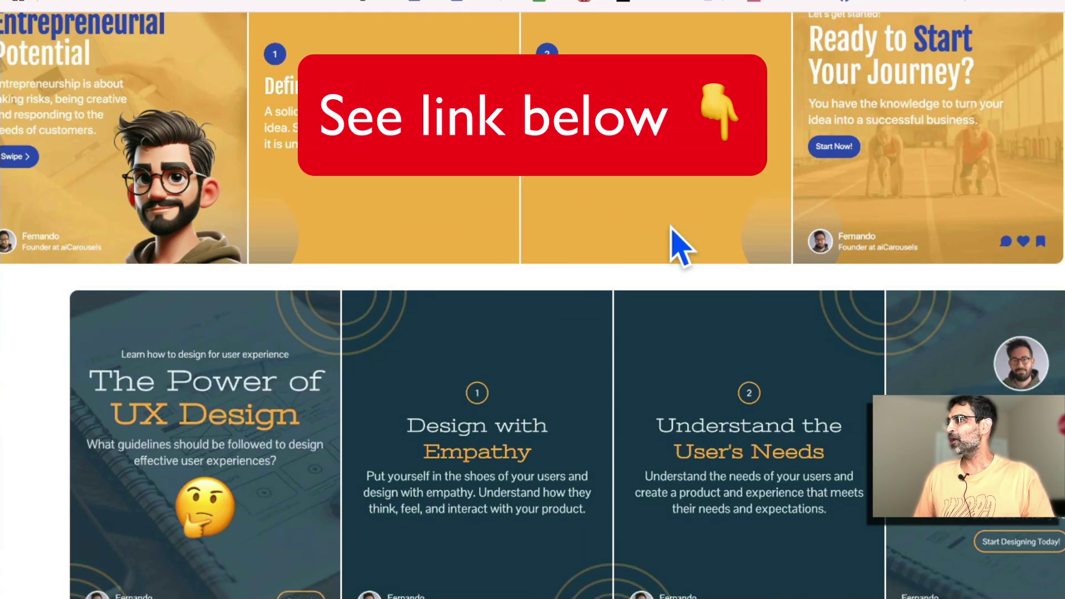
pyautogui.scroll(-6, 672, 229)
pyautogui.scroll(-4, 672, 228)
pyautogui.scroll(-5, 672, 228)
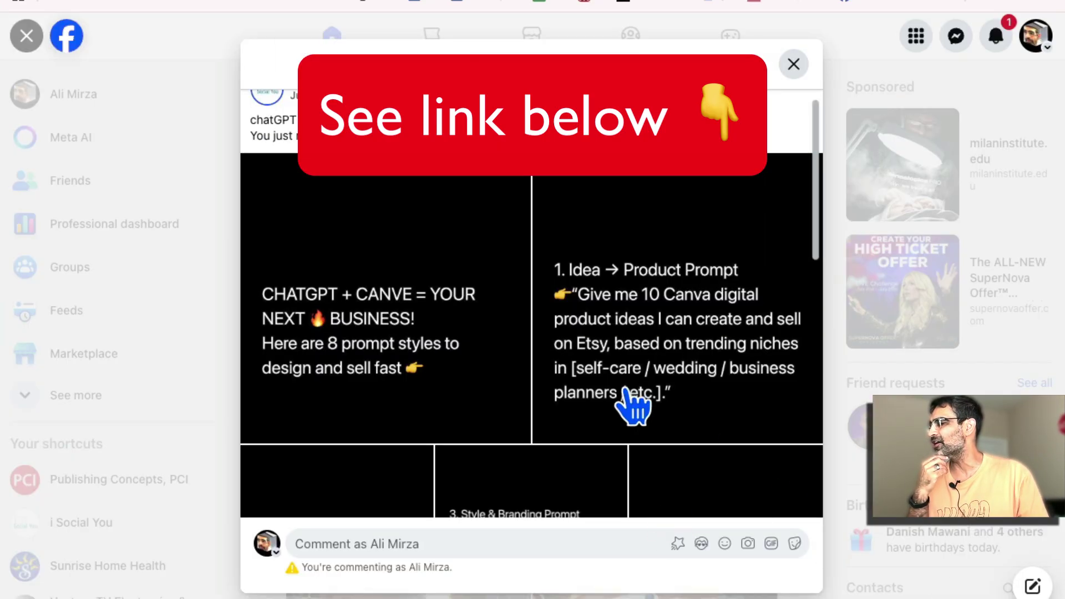
# Switch to the Facebook tab showing the Grok 4 abilities post with 20 shares
pyautogui.scroll(-5, 654, 399)
pyautogui.scroll(1, 516, 228)
pyautogui.scroll(1, 593, 250)
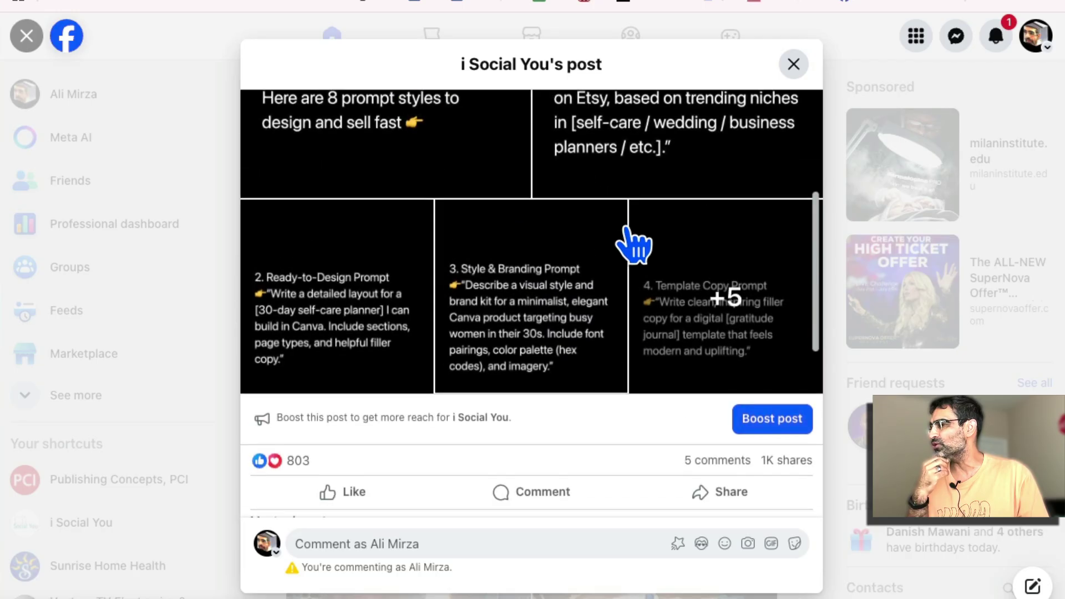
pyautogui.scroll(-5, 630, 233)
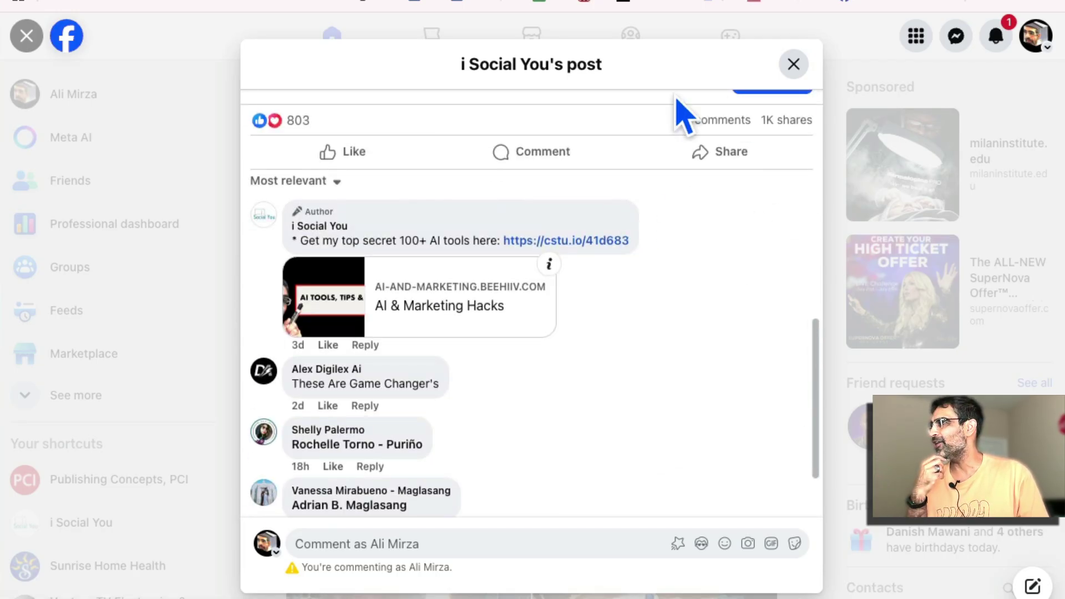
pyautogui.scroll(-2, 719, 294)
pyautogui.scroll(10, 718, 296)
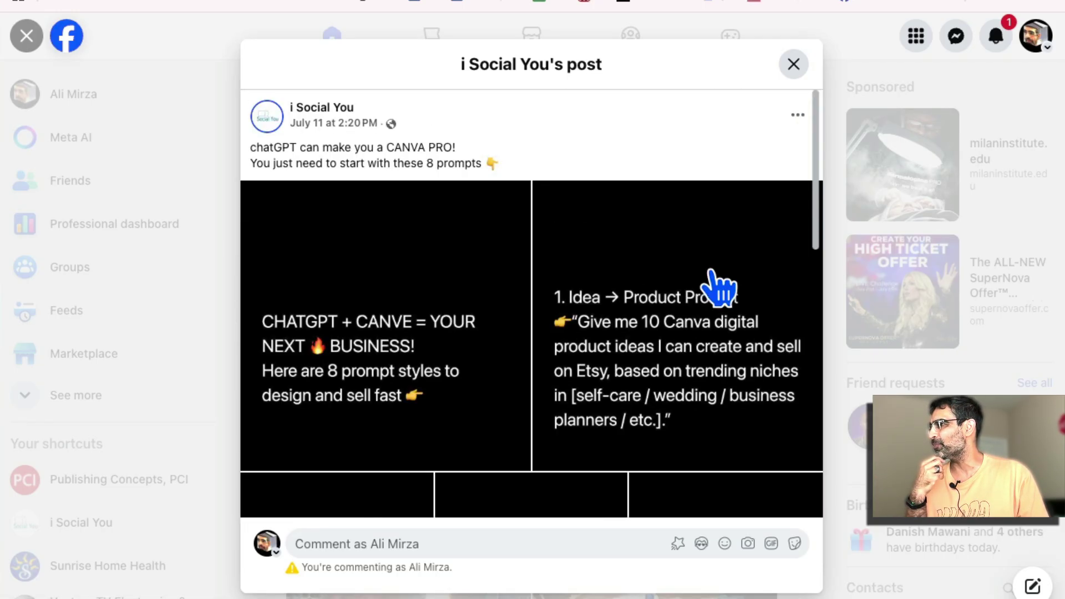
pyautogui.scroll(-5, 720, 288)
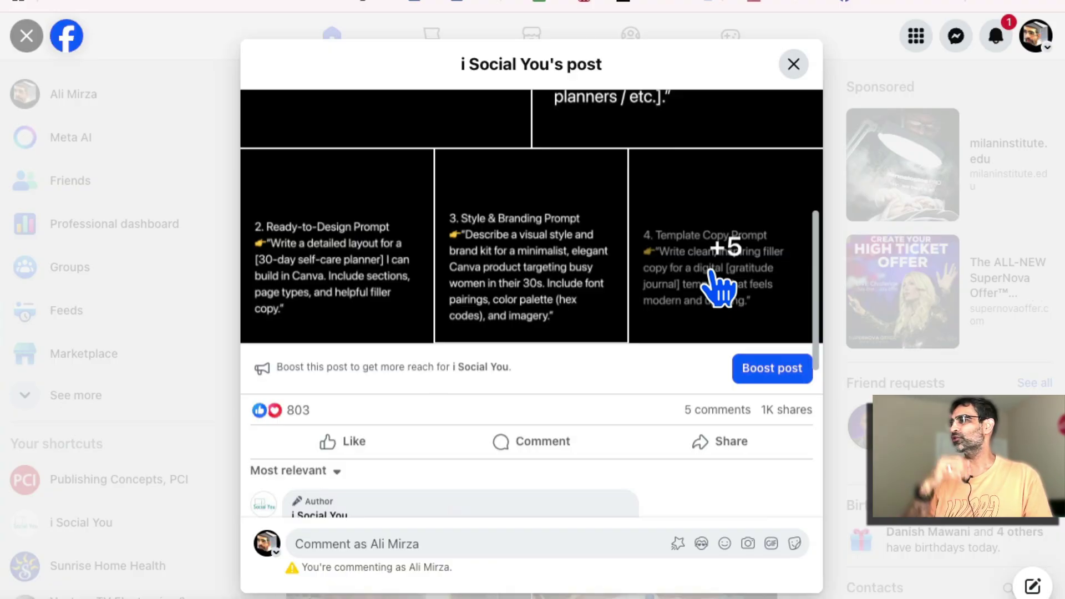
pyautogui.click(391, 5)
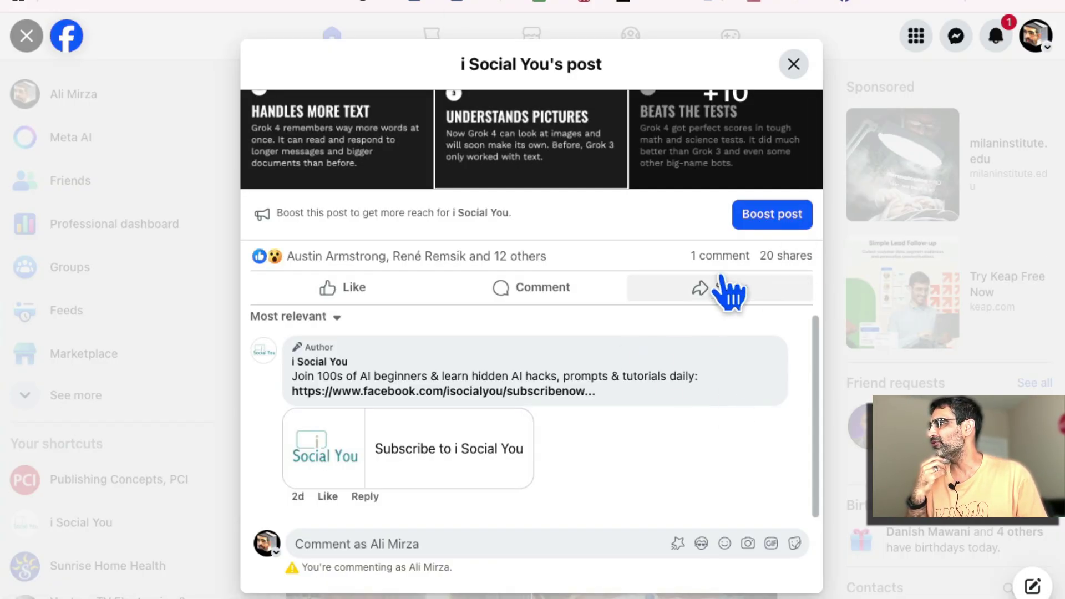
# Bring the aiCarousels tab to the front and dismiss its tab context menu
pyautogui.click(560, 5)
pyautogui.rightClick(560, 5)
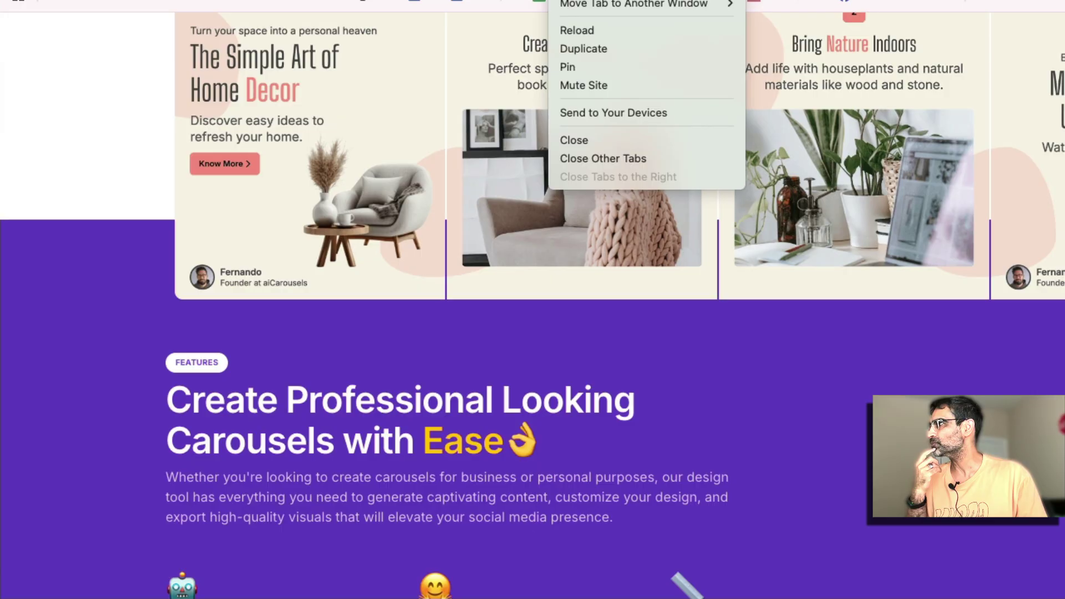
pyautogui.click(786, 397)
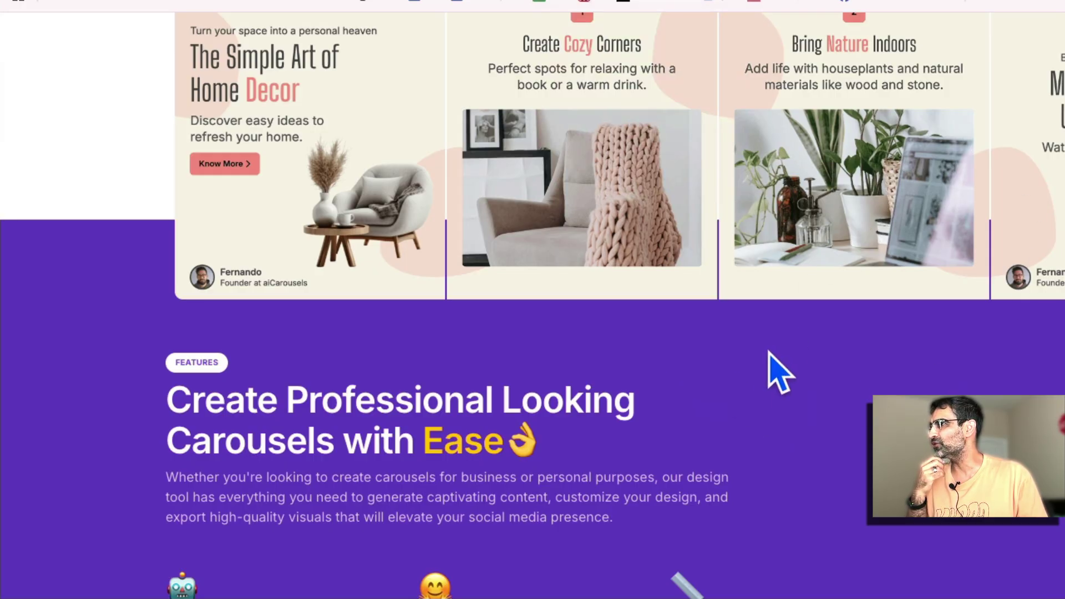
# Scroll the aiCarousels homepage sample carousels, ending back at the top
pyautogui.scroll(10, 779, 372)
pyautogui.scroll(8, 771, 366)
pyautogui.scroll(-2, 798, 392)
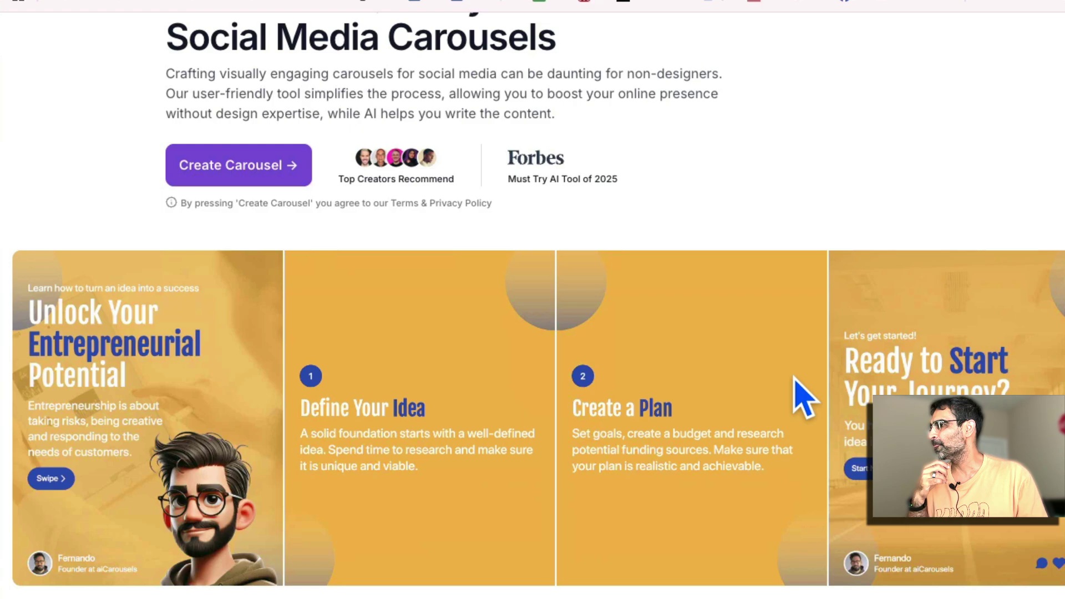
pyautogui.scroll(-3, 798, 392)
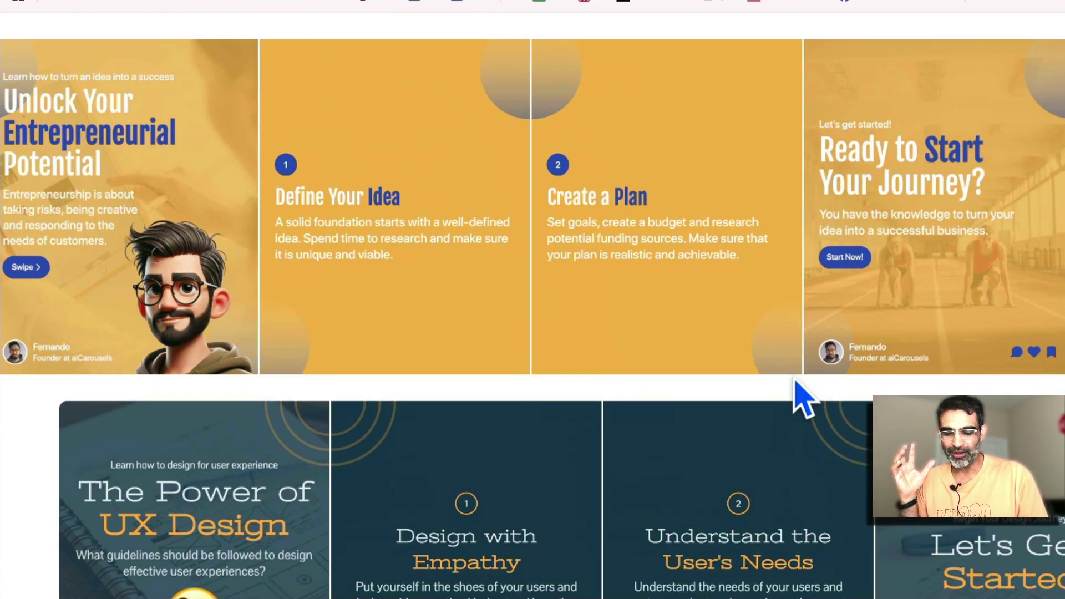
pyautogui.scroll(5, 933, 387)
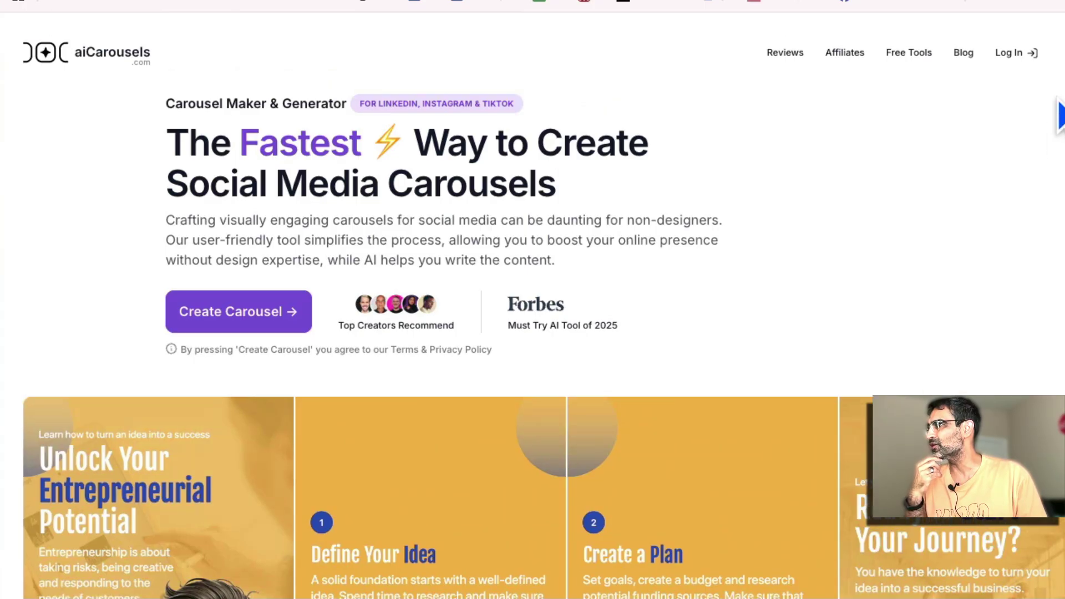
# Sign in to aiCarousels with the autofilled email and password
pyautogui.click(1015, 52)
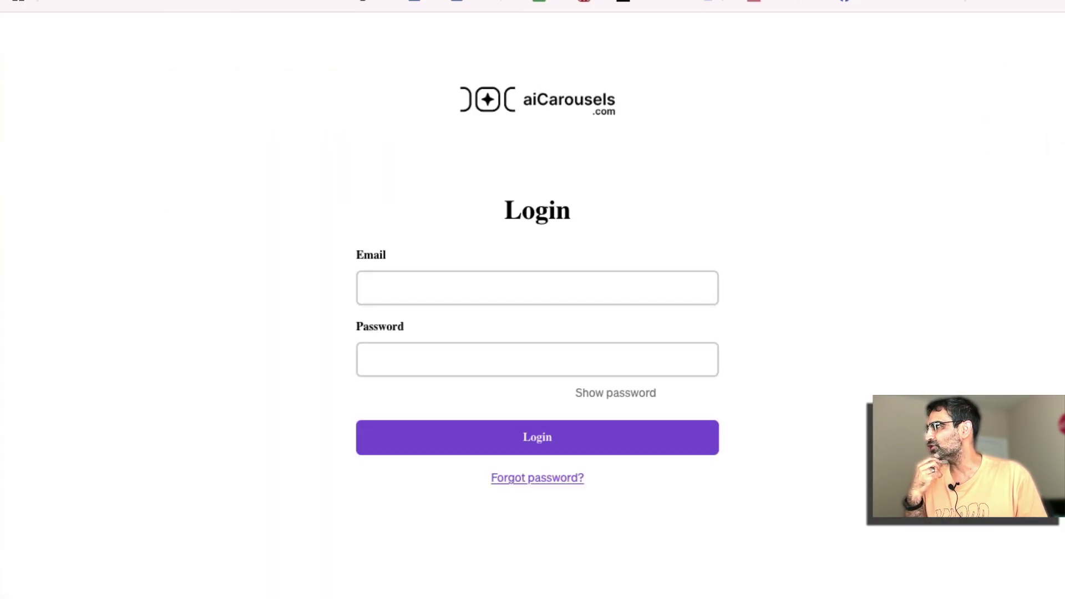
pyautogui.click(668, 448)
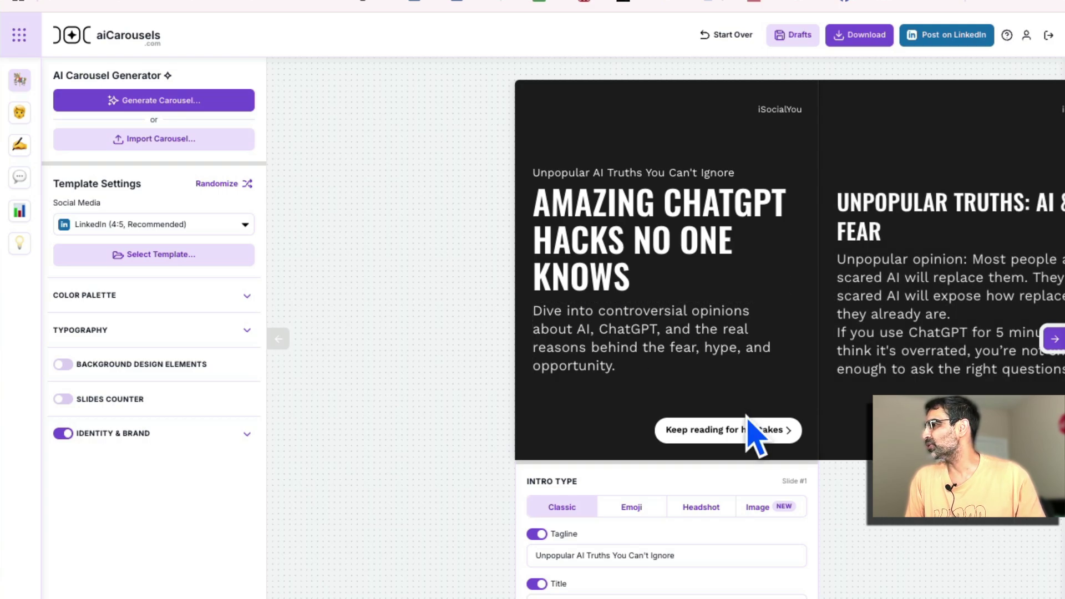
# Change the carousel's Social Media format from LinkedIn to Instagram Feed (4:5, Recommended)
pyautogui.scroll(-1, 748, 422)
pyautogui.scroll(-3, 804, 433)
pyautogui.scroll(3, 840, 435)
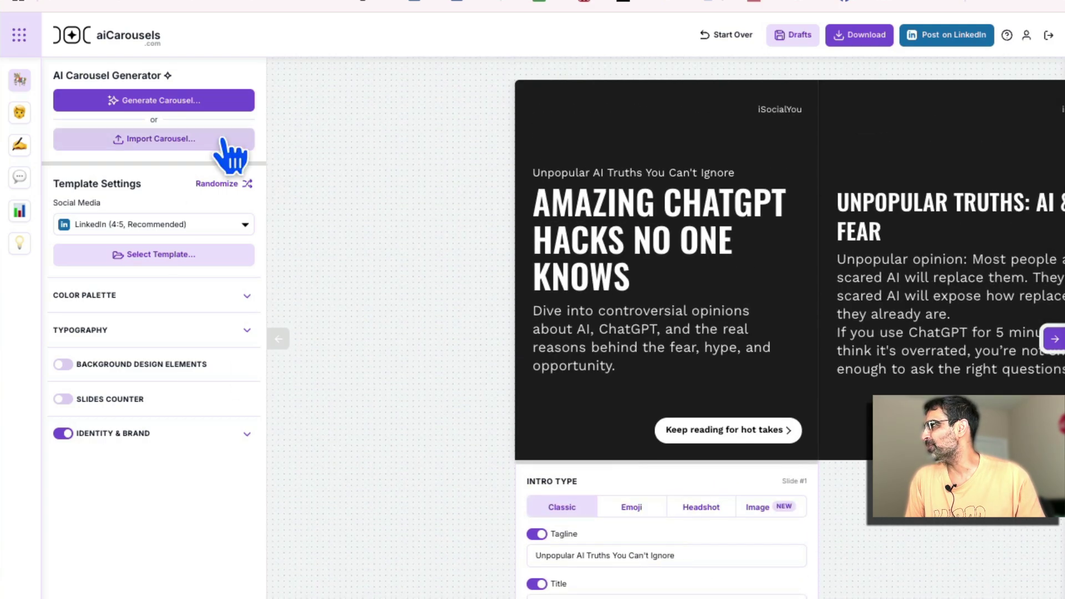
pyautogui.click(162, 226)
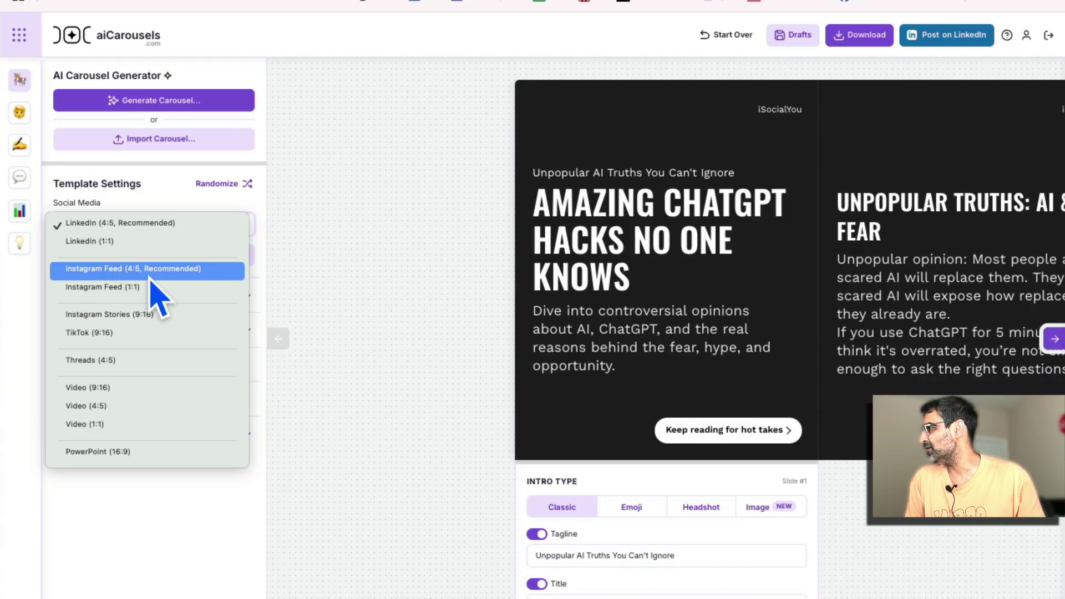
pyautogui.click(149, 276)
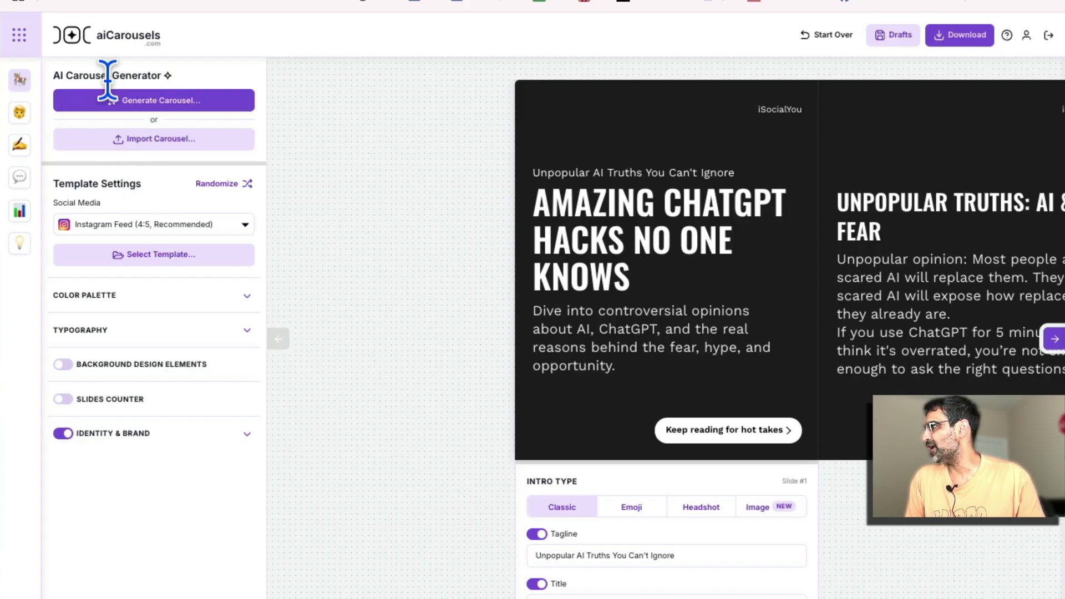
# Open the AI Carousel Generator, preview its Text, URL, Video and PDF modes, then return to Topic
pyautogui.click(145, 106)
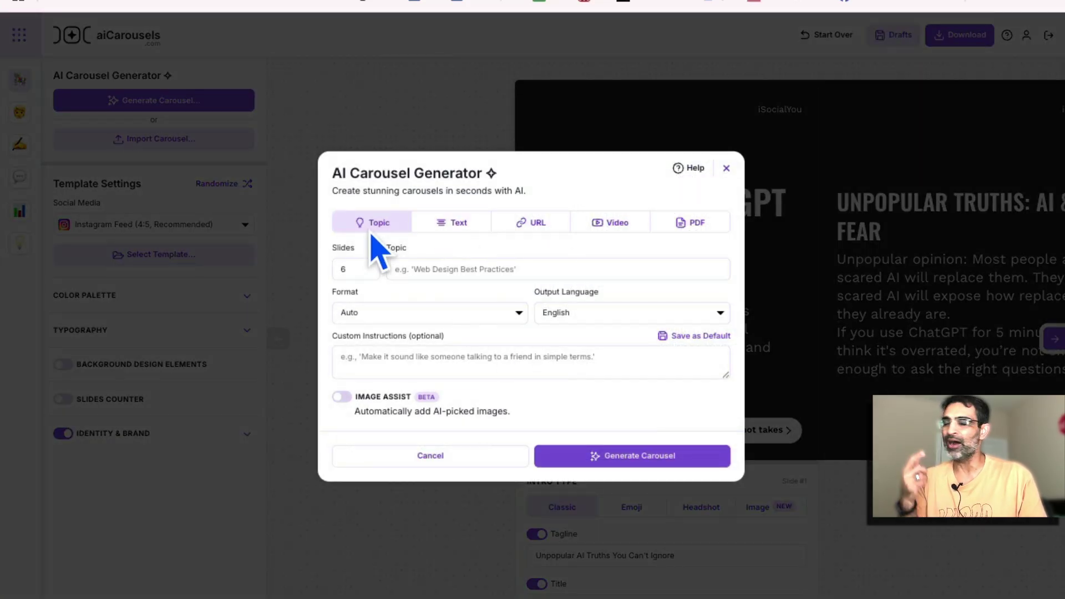
pyautogui.click(448, 224)
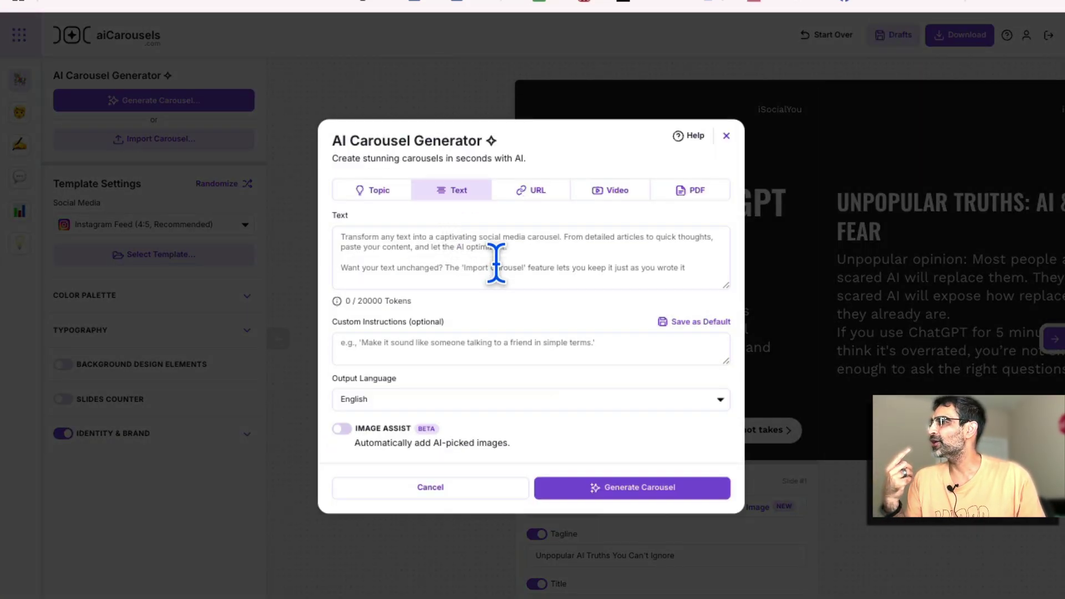
pyautogui.click(529, 190)
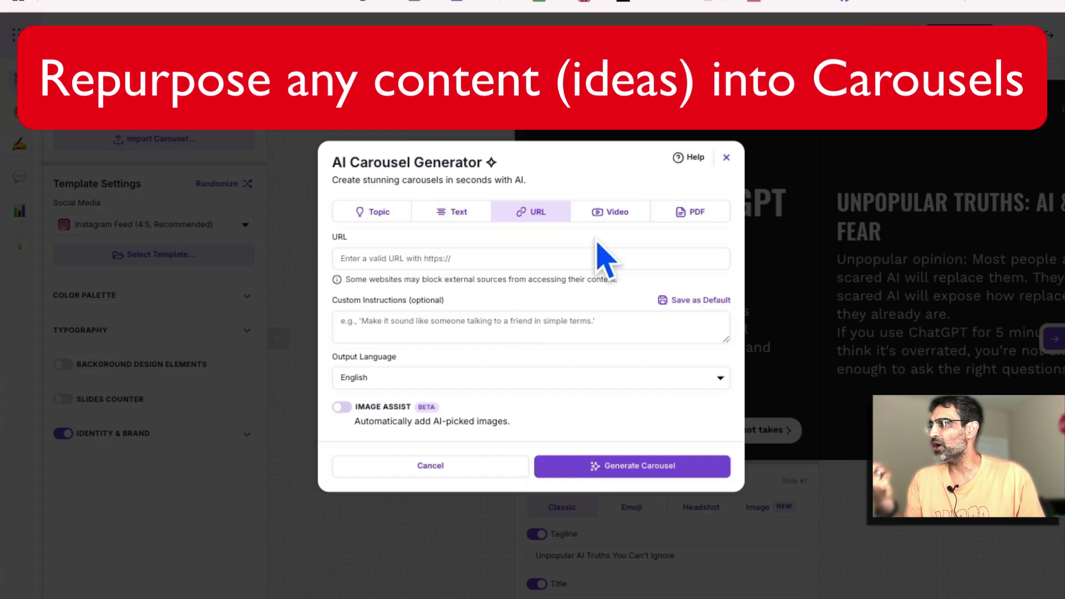
pyautogui.click(616, 214)
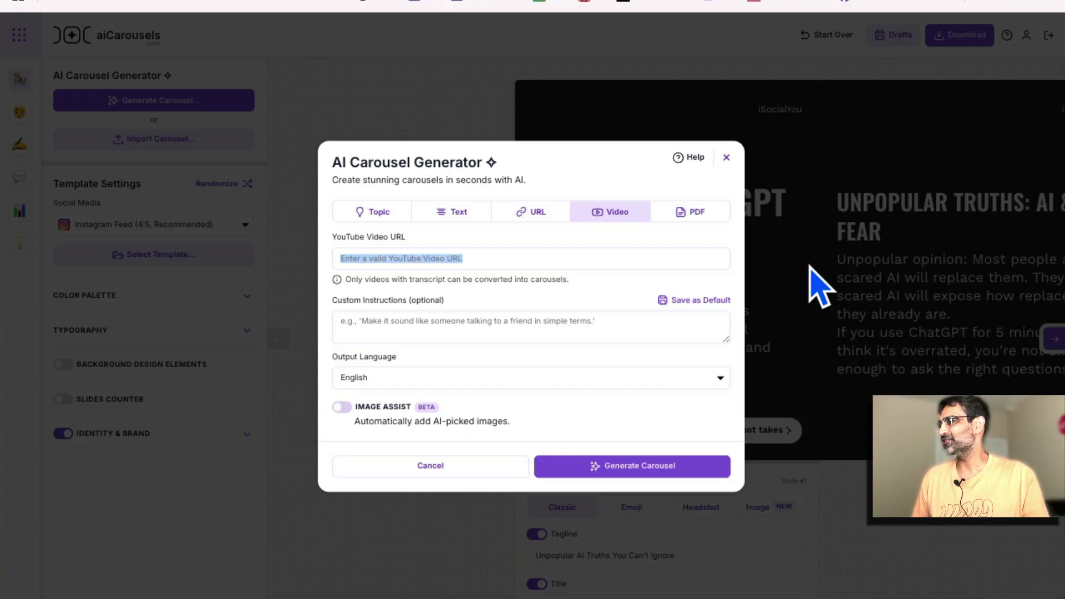
pyautogui.click(690, 219)
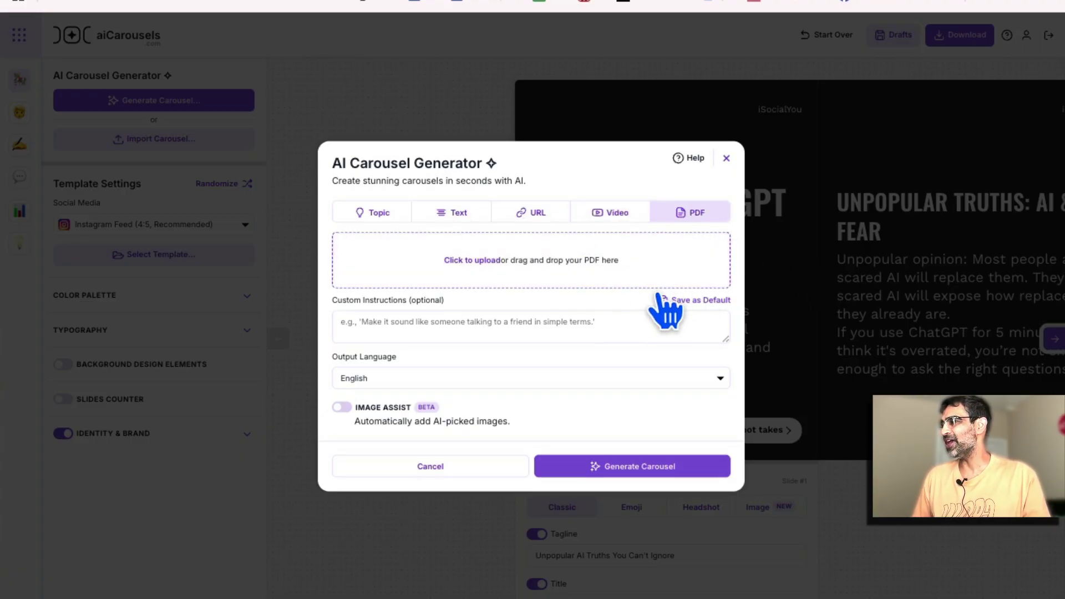
pyautogui.click(375, 216)
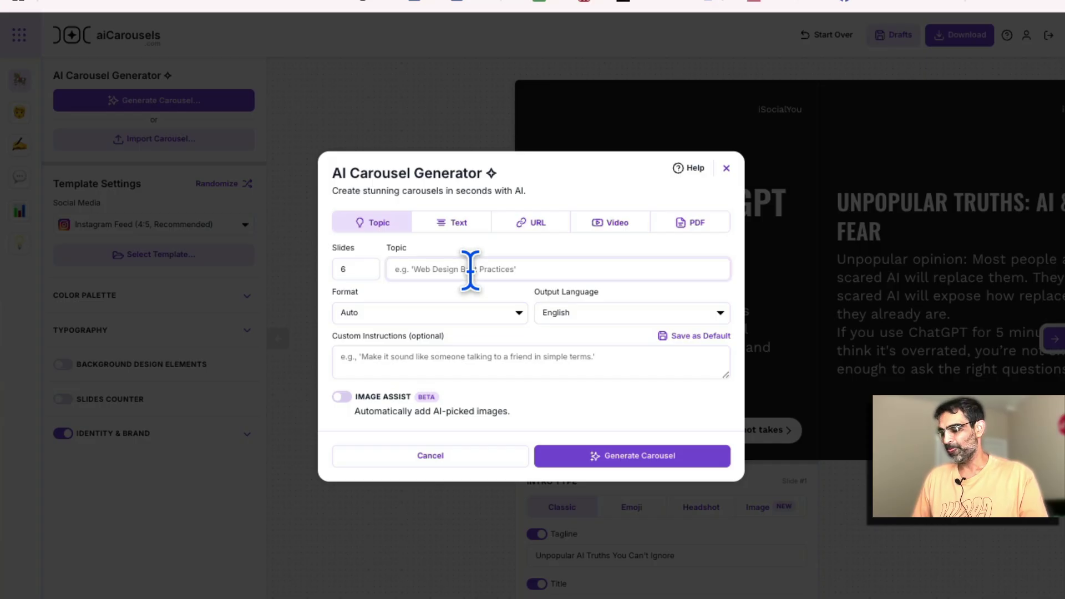
# Generate a 10-slide kitchen hacks for busy moms carousel with Image Assist on
pyautogui.write('8')
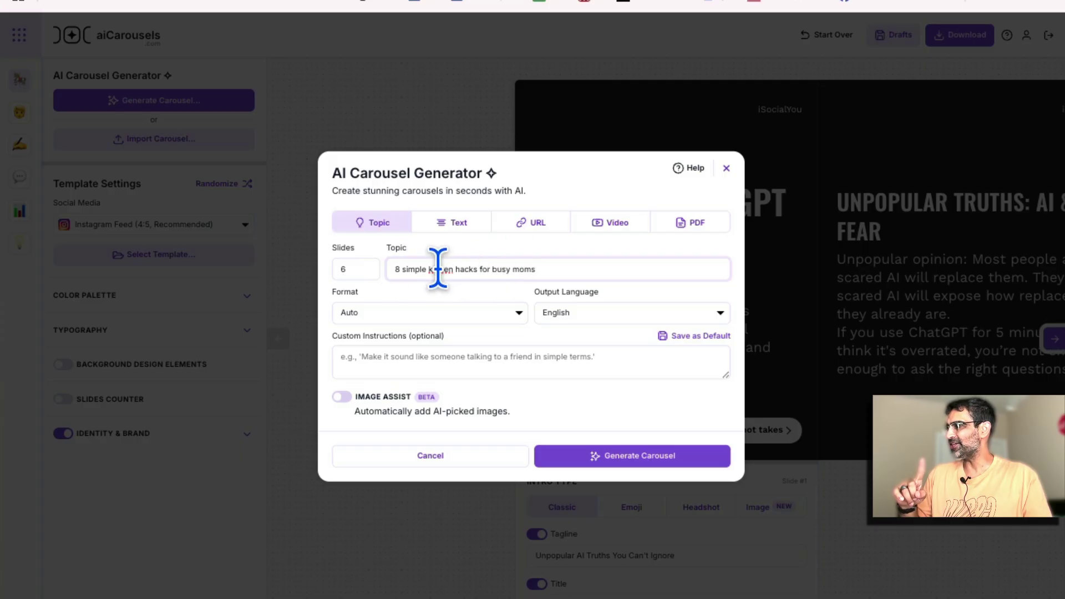
pyautogui.doubleClick(365, 269)
pyautogui.write('10')
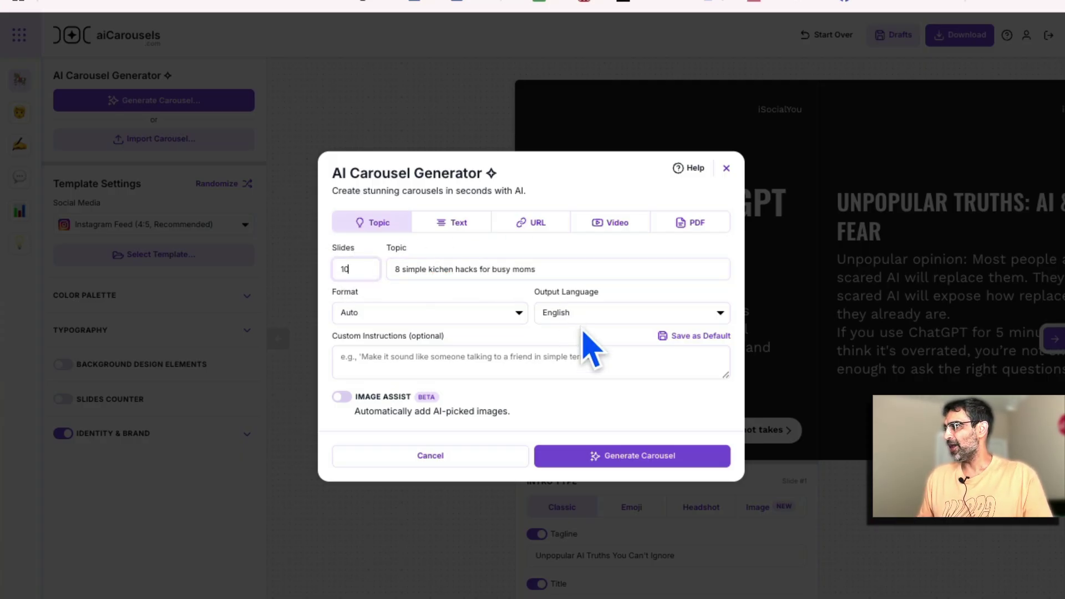
pyautogui.click(342, 397)
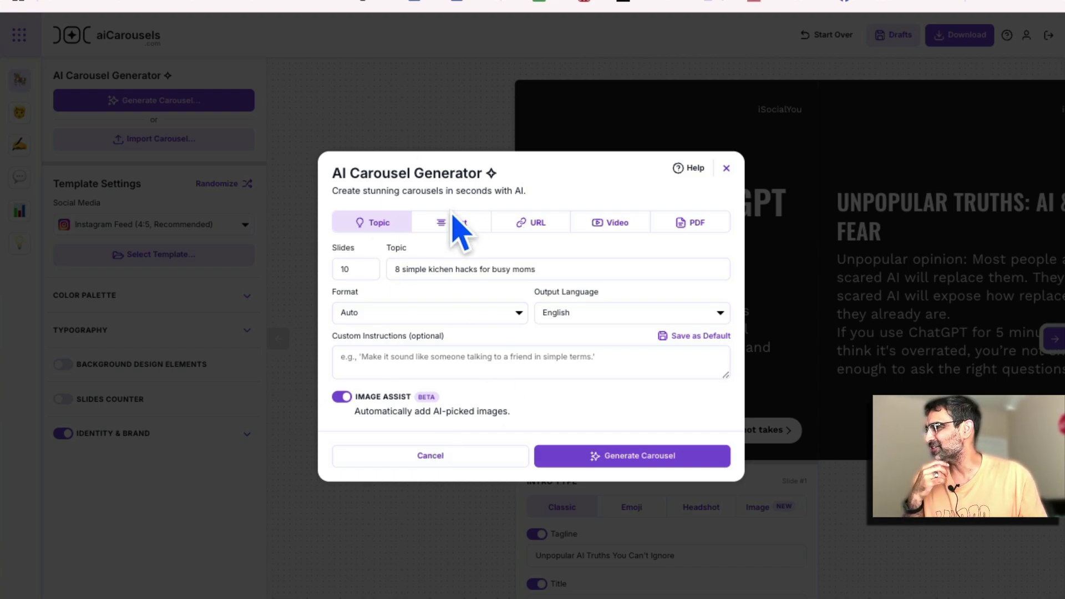
pyautogui.click(624, 456)
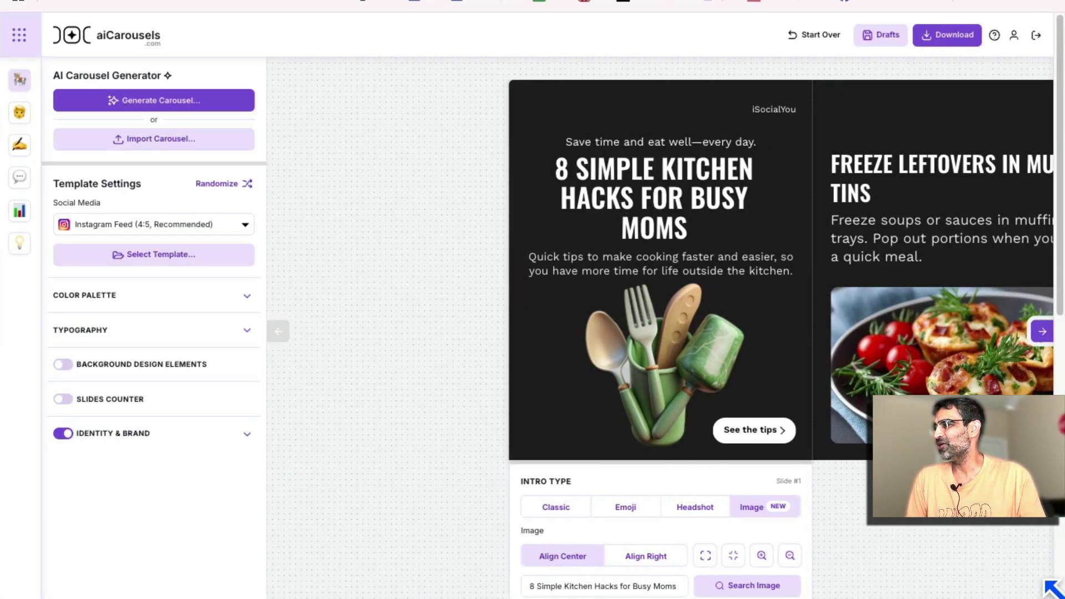
# Page forward three slides, then back to the Freeze Leftovers slide
pyautogui.click(1042, 332)
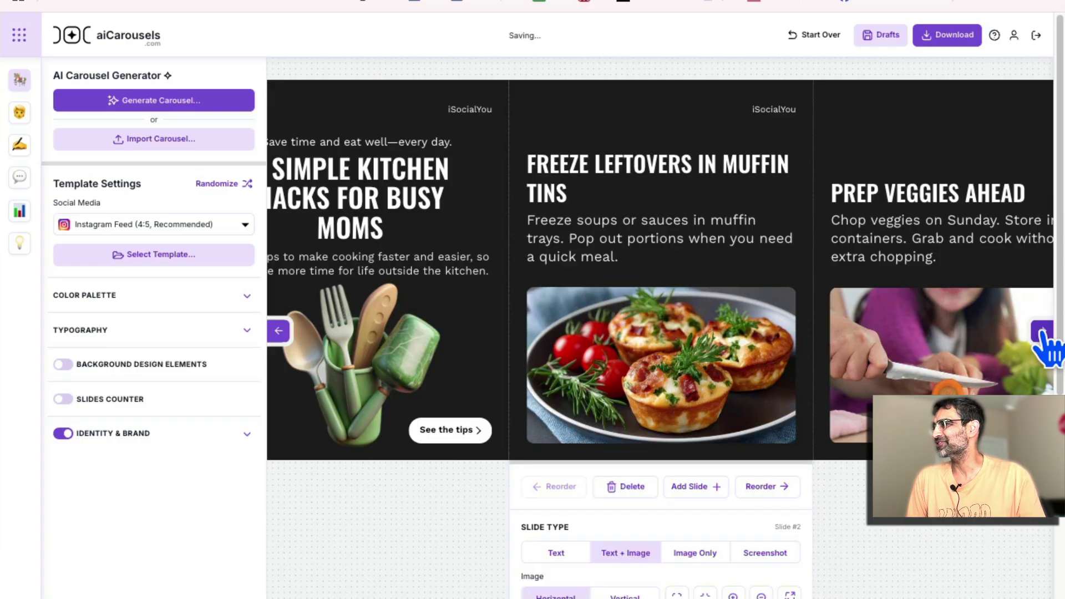
pyautogui.click(1042, 331)
pyautogui.click(1042, 332)
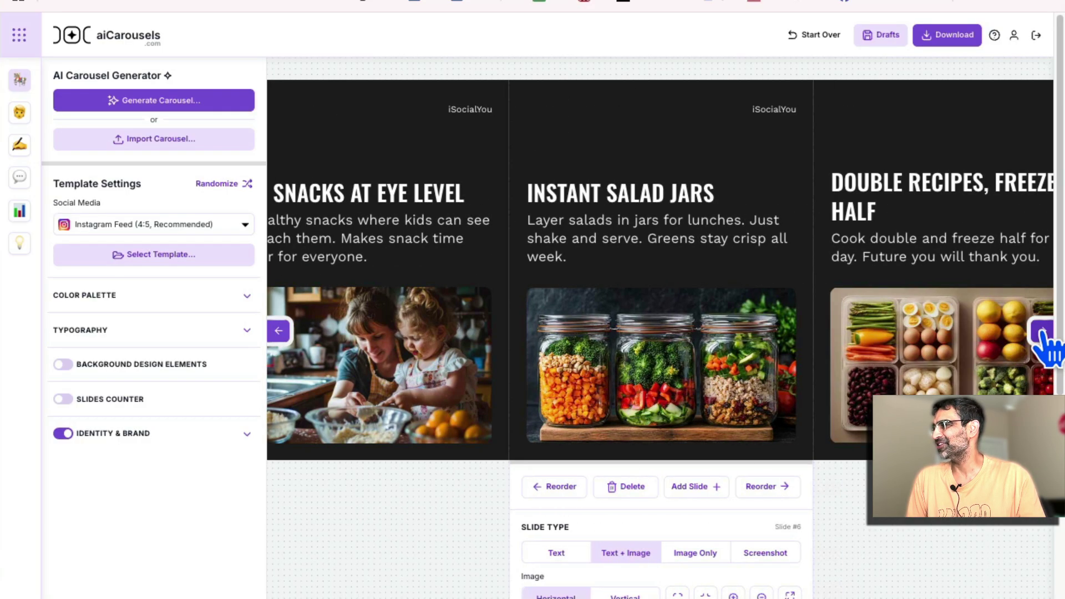
pyautogui.click(277, 331)
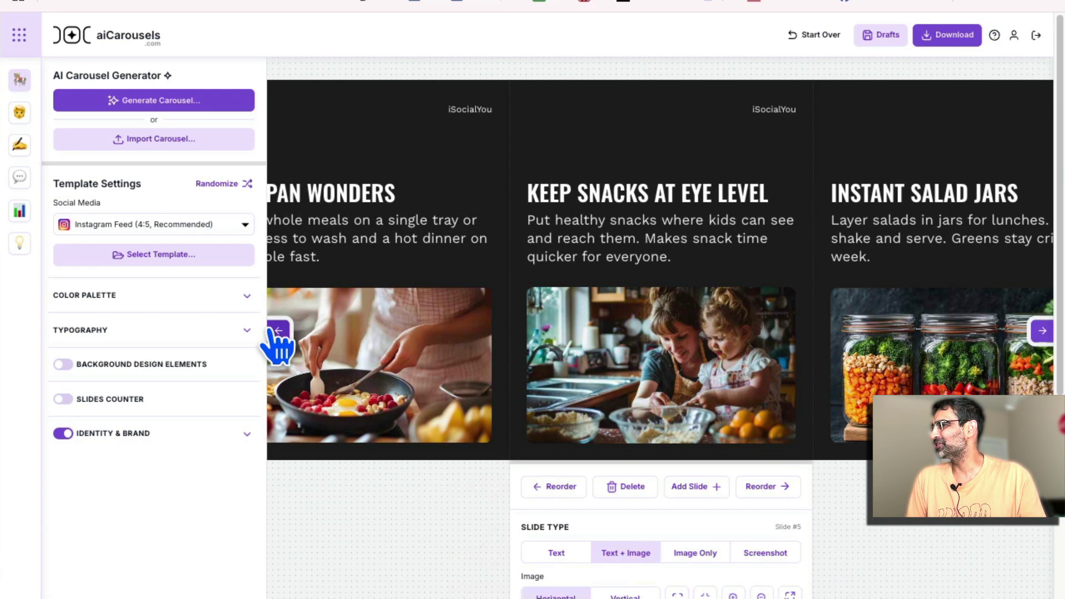
pyautogui.click(278, 331)
pyautogui.click(277, 332)
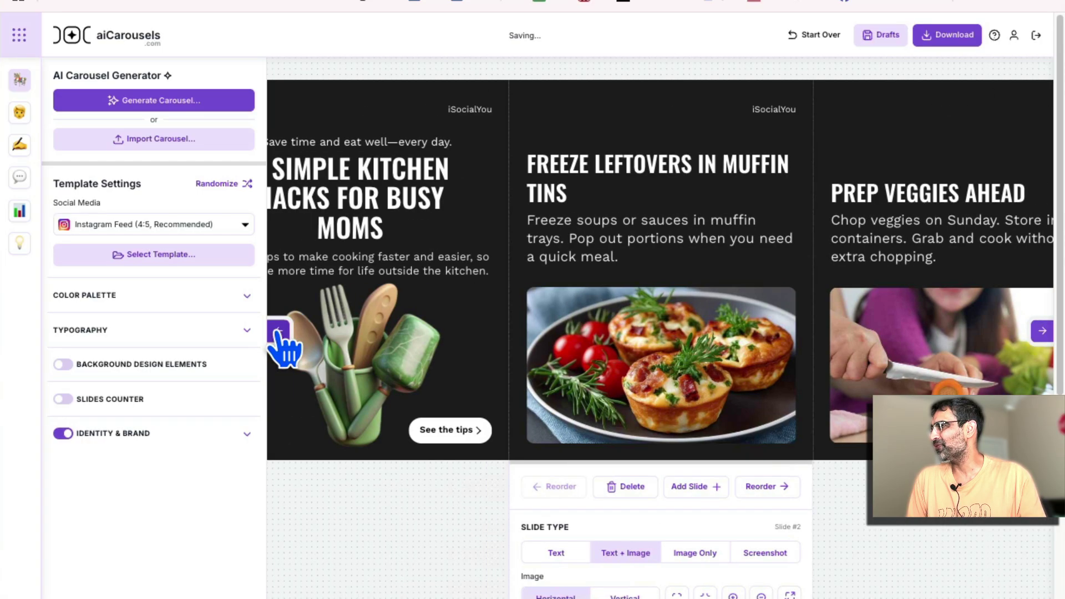
# Browse and close the template gallery, then expand the Color Palette section
pyautogui.click(149, 257)
pyautogui.scroll(-7, 671, 333)
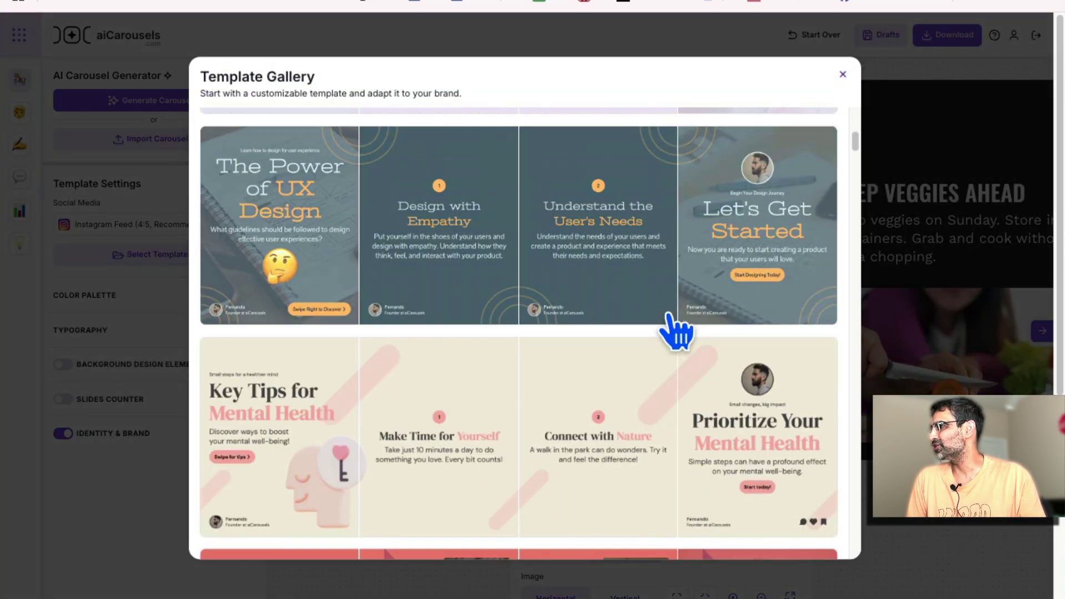
pyautogui.scroll(-10, 601, 361)
pyautogui.scroll(-2, 713, 261)
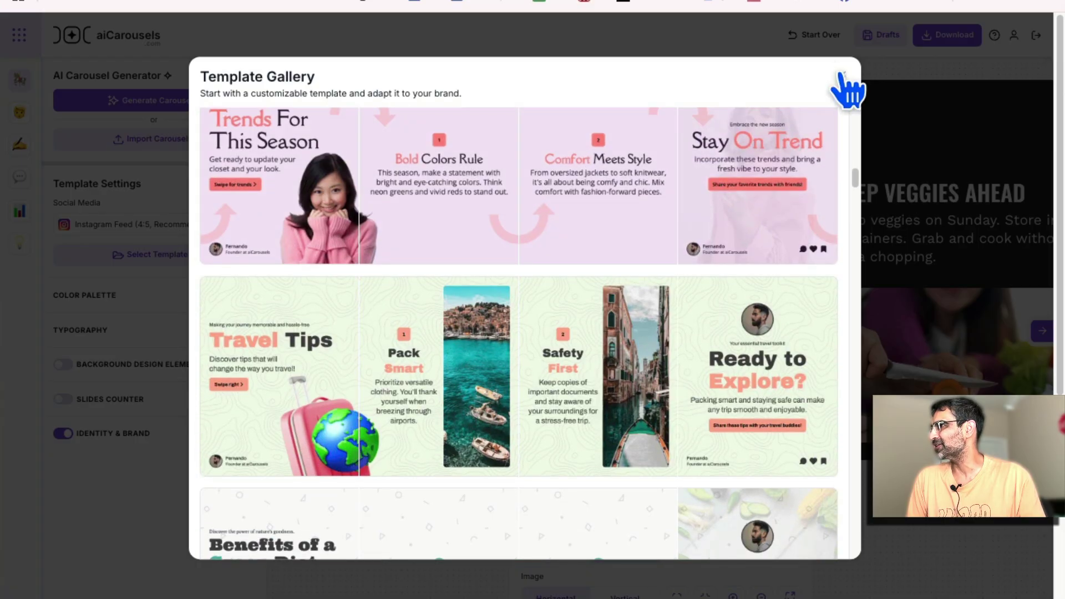
pyautogui.click(843, 77)
pyautogui.click(161, 306)
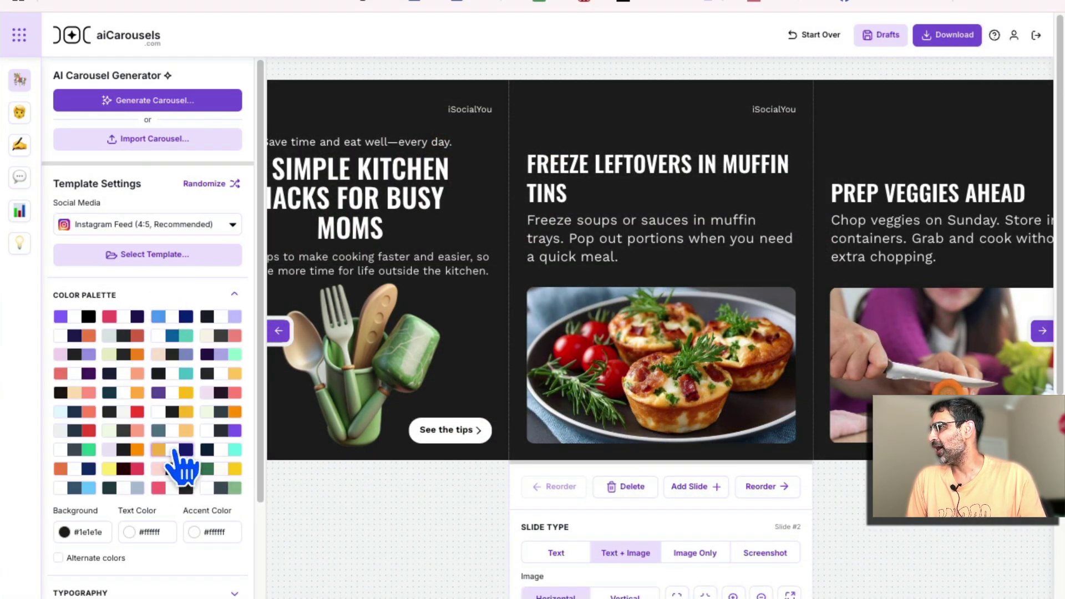
# Try yellow, white, lavender, green-accent and pink palette swatches on the slides
pyautogui.click(176, 450)
pyautogui.click(172, 411)
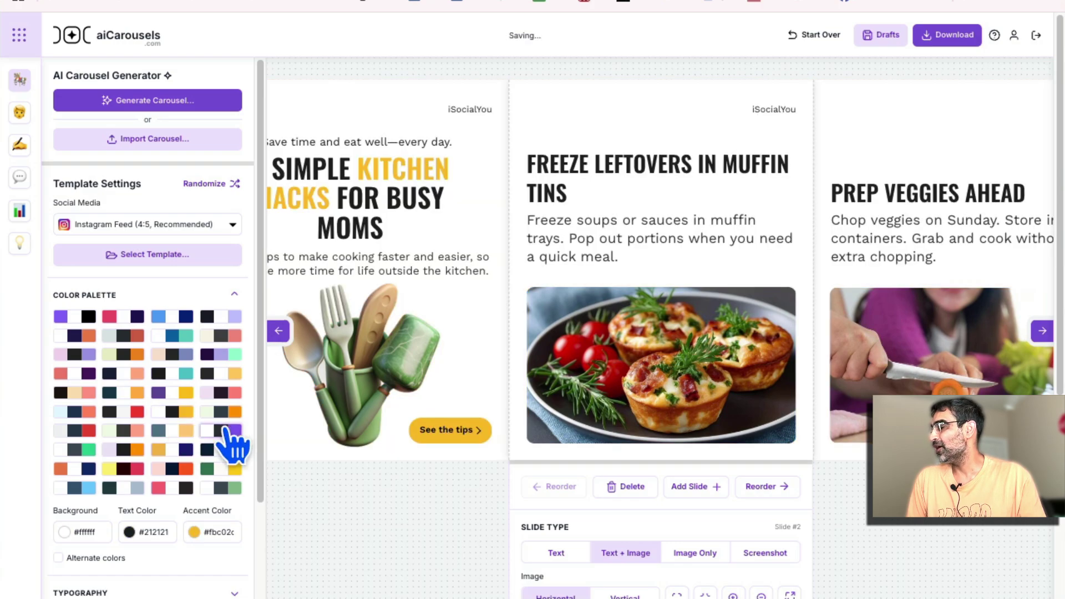
pyautogui.click(227, 395)
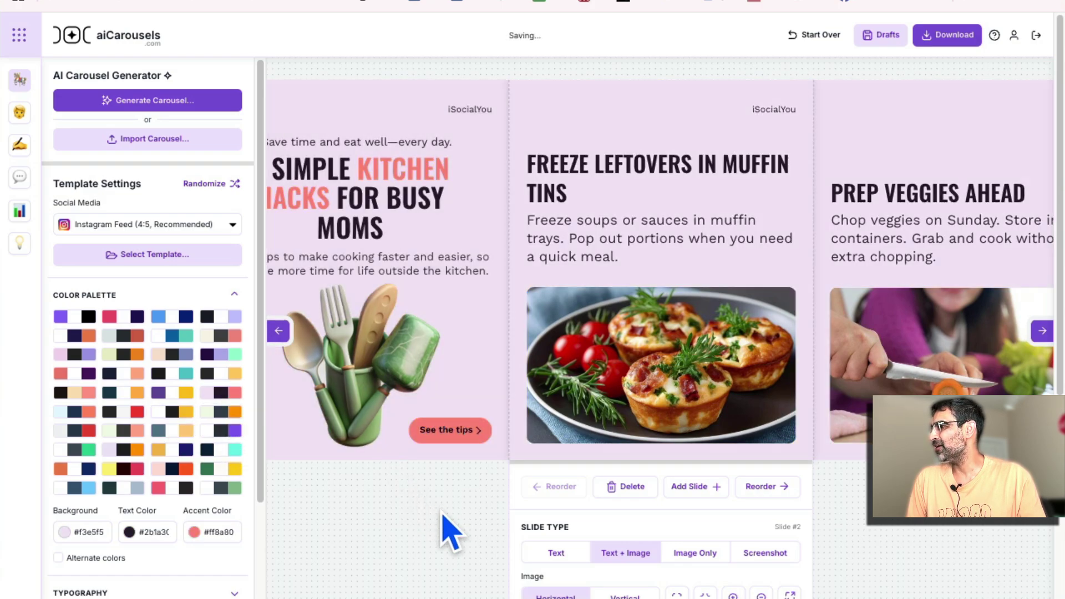
pyautogui.click(280, 333)
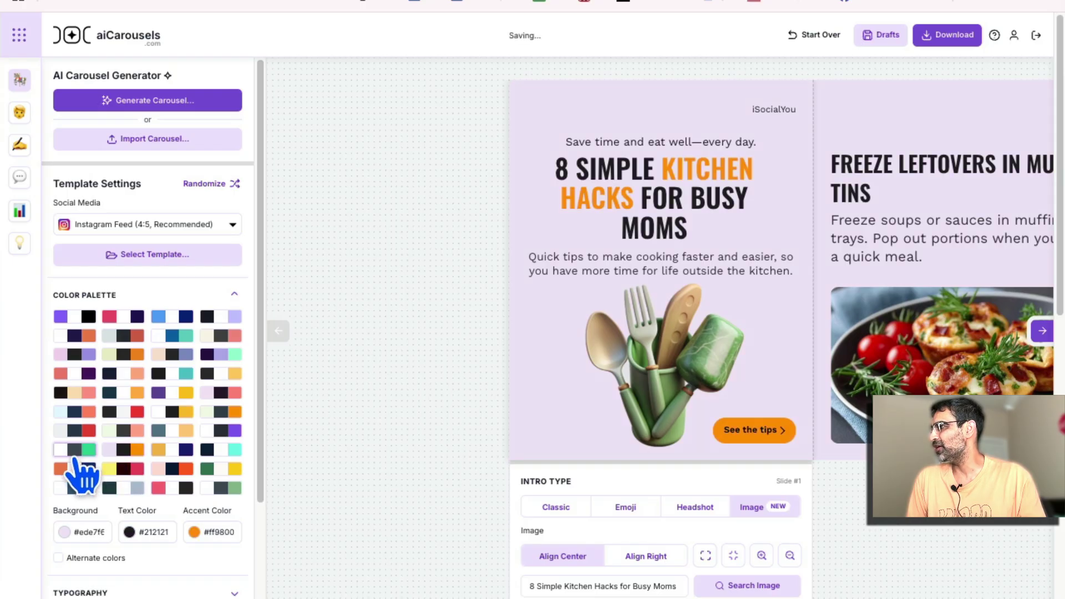
pyautogui.click(77, 450)
pyautogui.scroll(-2, 233, 463)
pyautogui.click(166, 369)
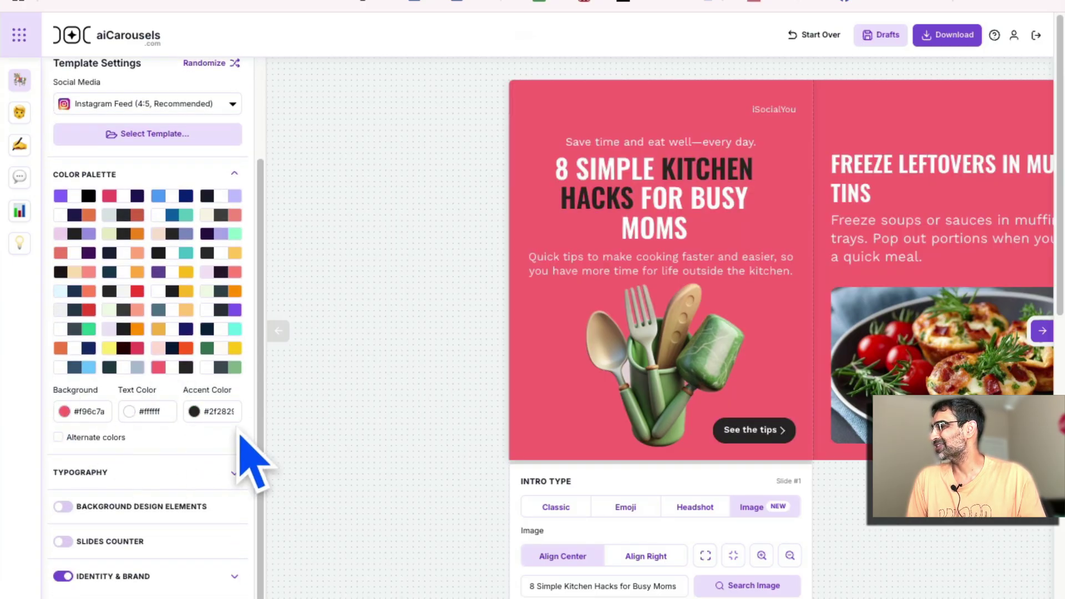
# Try custom green and orange text colours, then settle on the slate-blue/light-orange palette
pyautogui.click(133, 413)
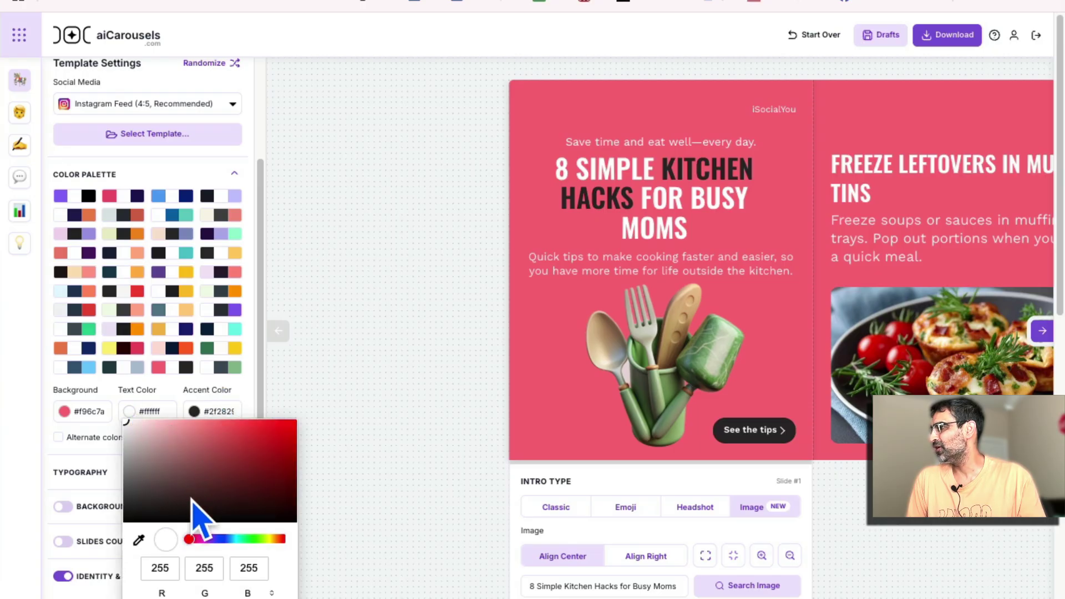
pyautogui.click(242, 540)
pyautogui.moveTo(238, 488); pyautogui.dragTo(244, 421)
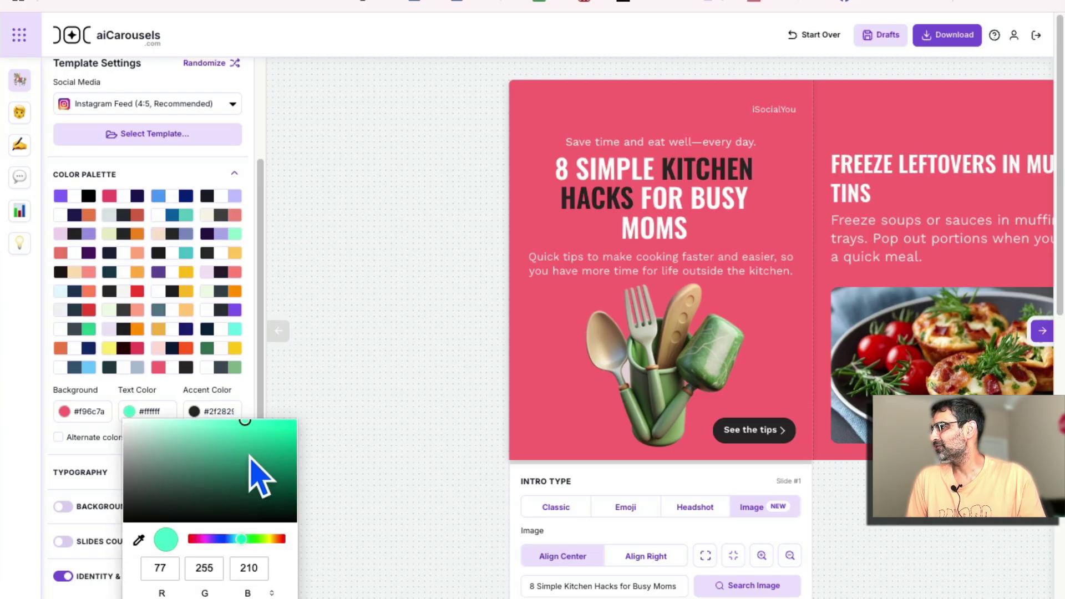
pyautogui.click(268, 488)
pyautogui.click(278, 539)
pyautogui.click(282, 422)
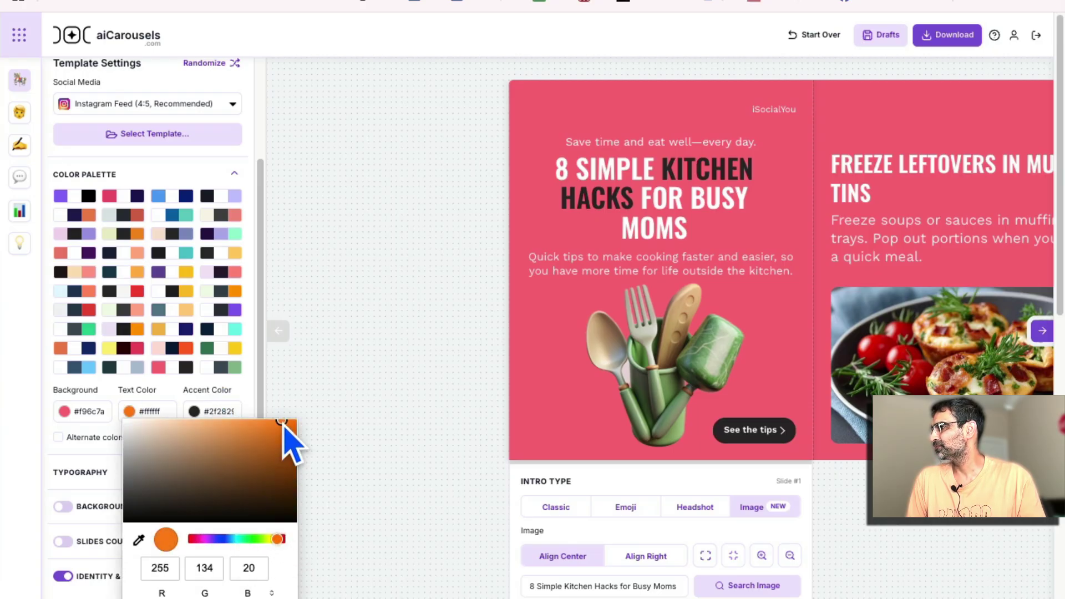
pyautogui.click(228, 412)
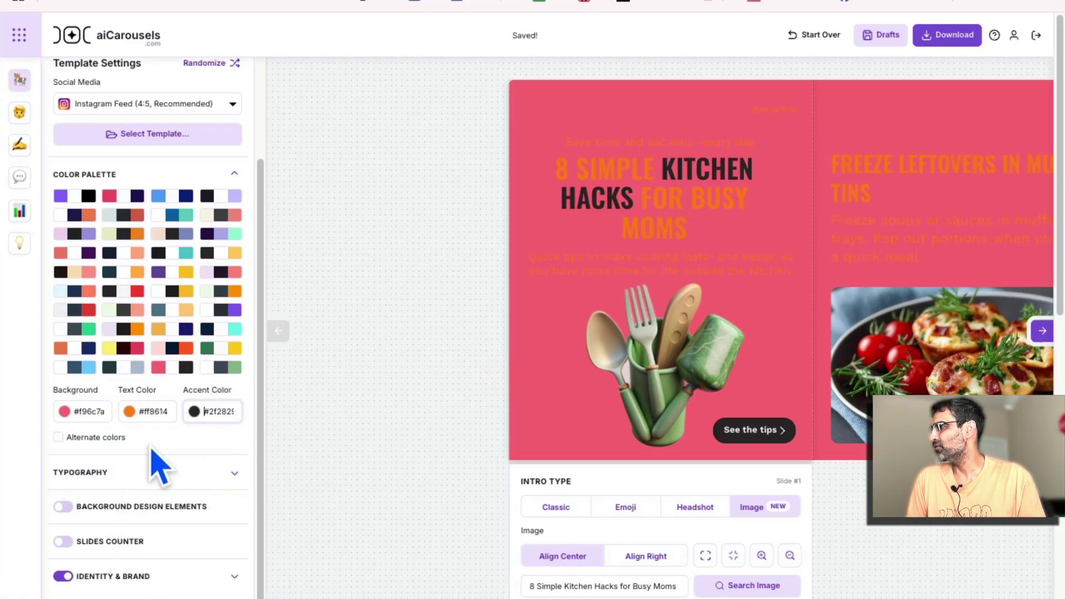
pyautogui.click(176, 329)
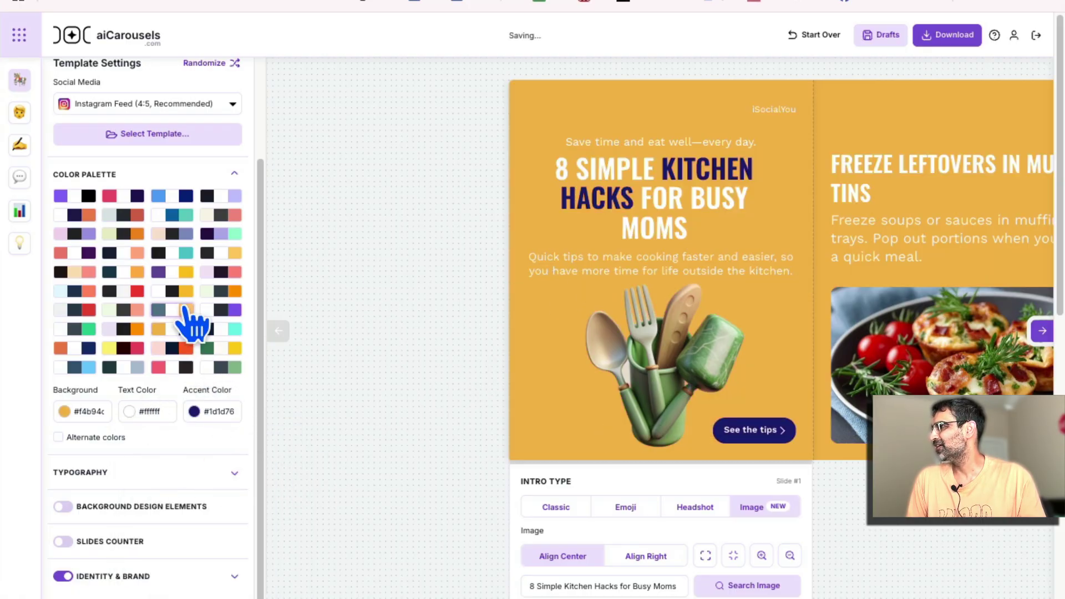
pyautogui.click(185, 310)
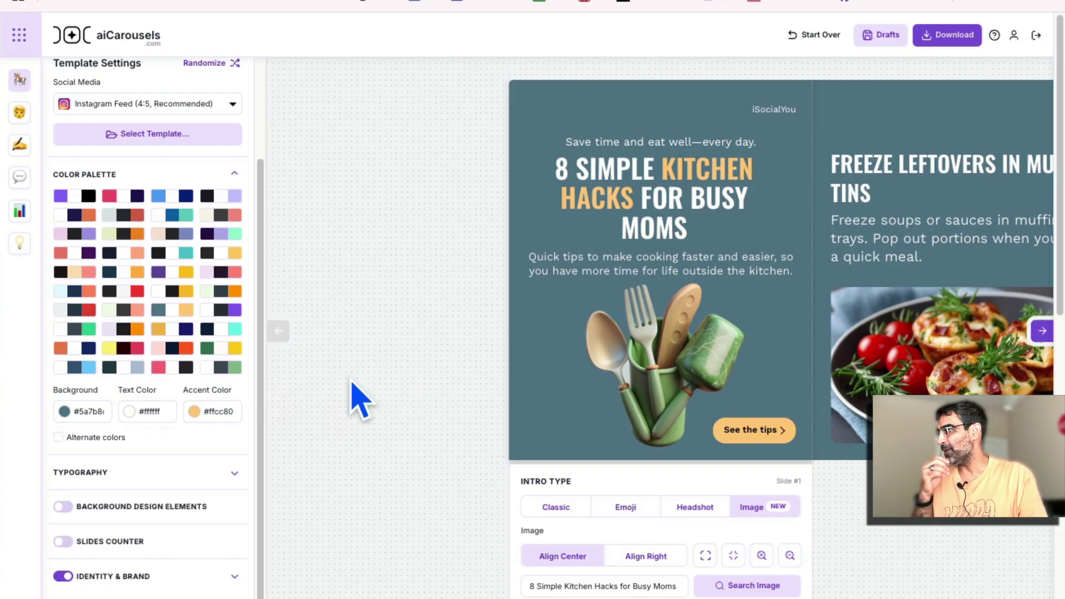
# Glance at the saved drafts, then advance to the One-Pan Wonders slide
pyautogui.click(881, 35)
pyautogui.click(721, 141)
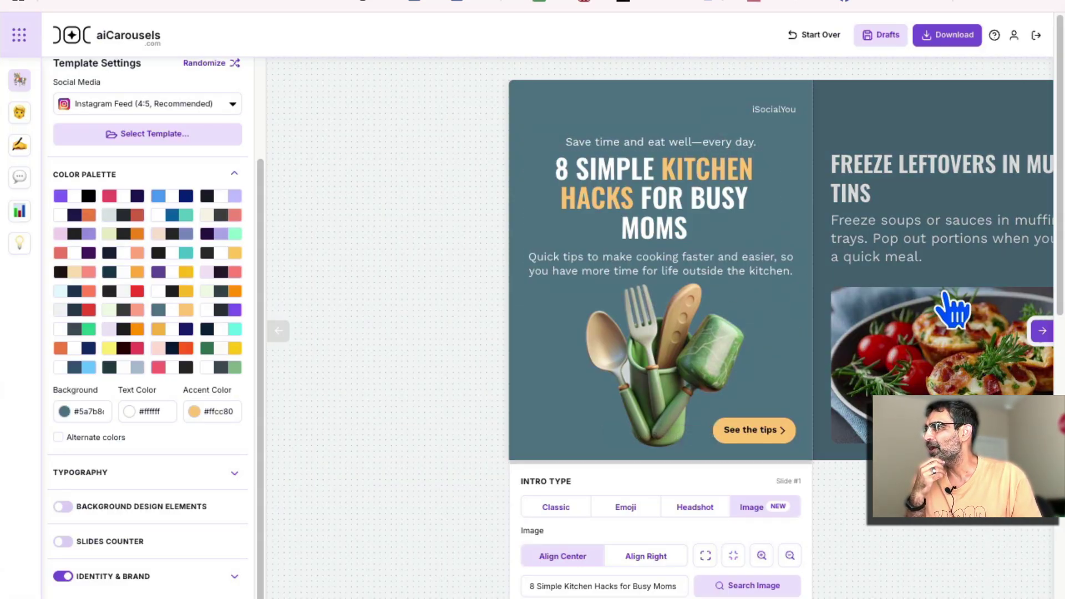
pyautogui.click(963, 267)
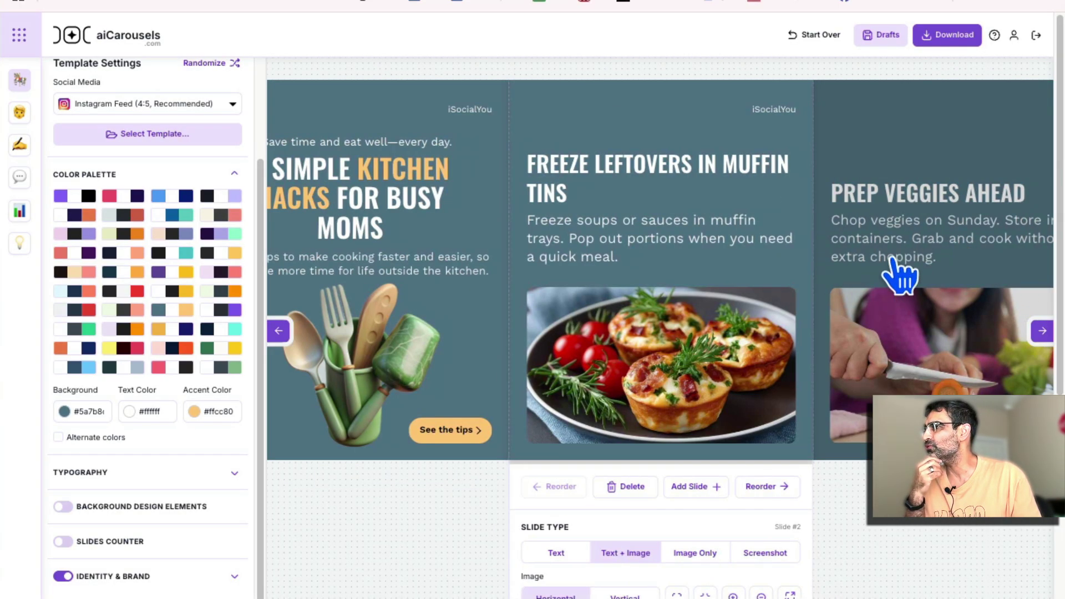
pyautogui.click(923, 262)
pyautogui.click(935, 268)
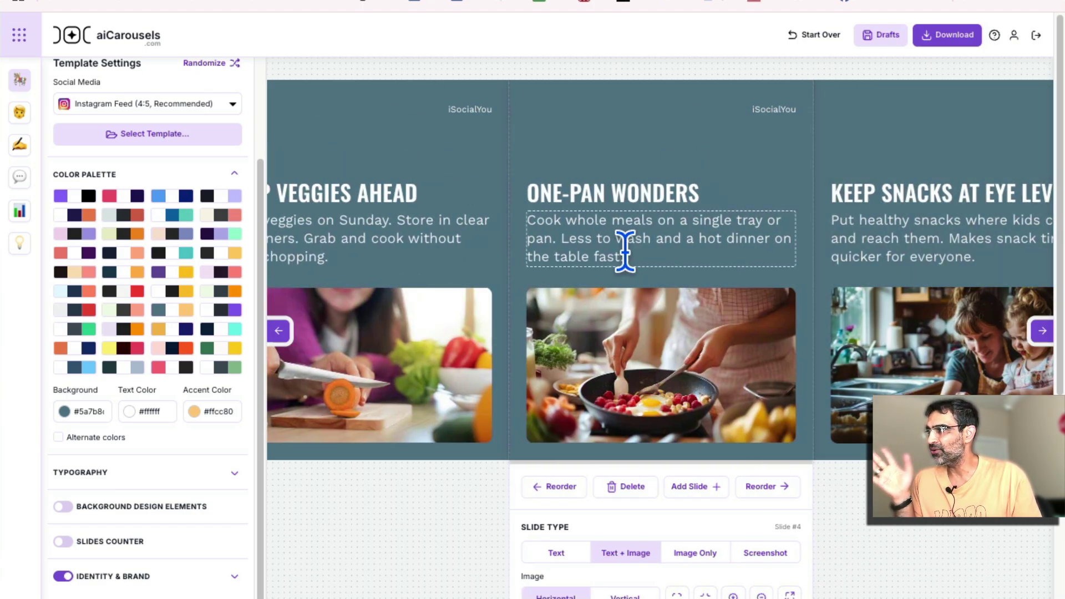
# Advance to the Instant Salad Jars slide and toggle the Typography section
pyautogui.click(923, 278)
pyautogui.click(950, 243)
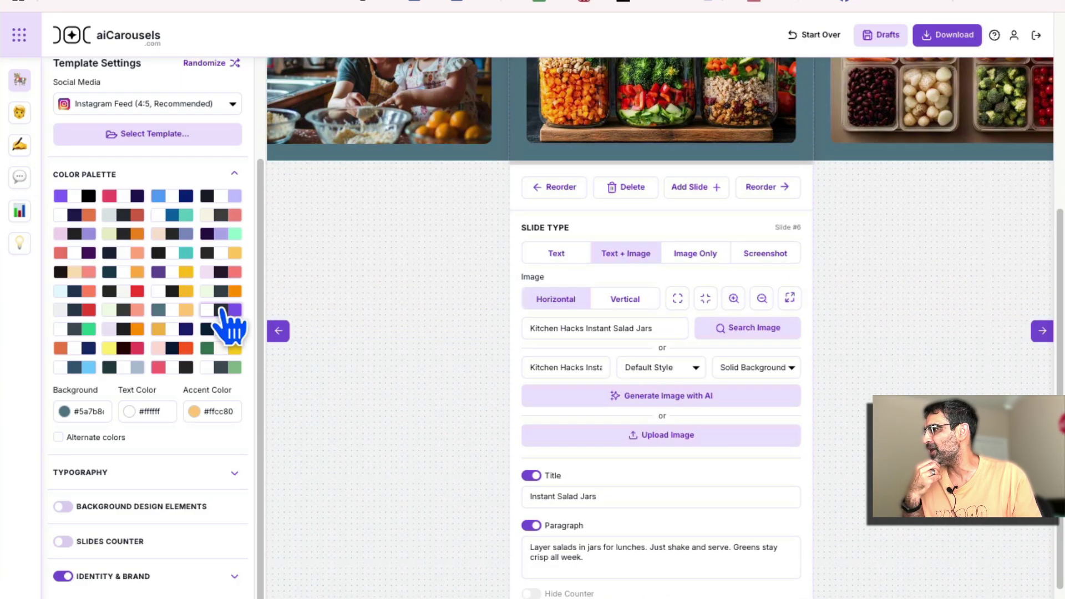
pyautogui.click(120, 472)
pyautogui.click(121, 472)
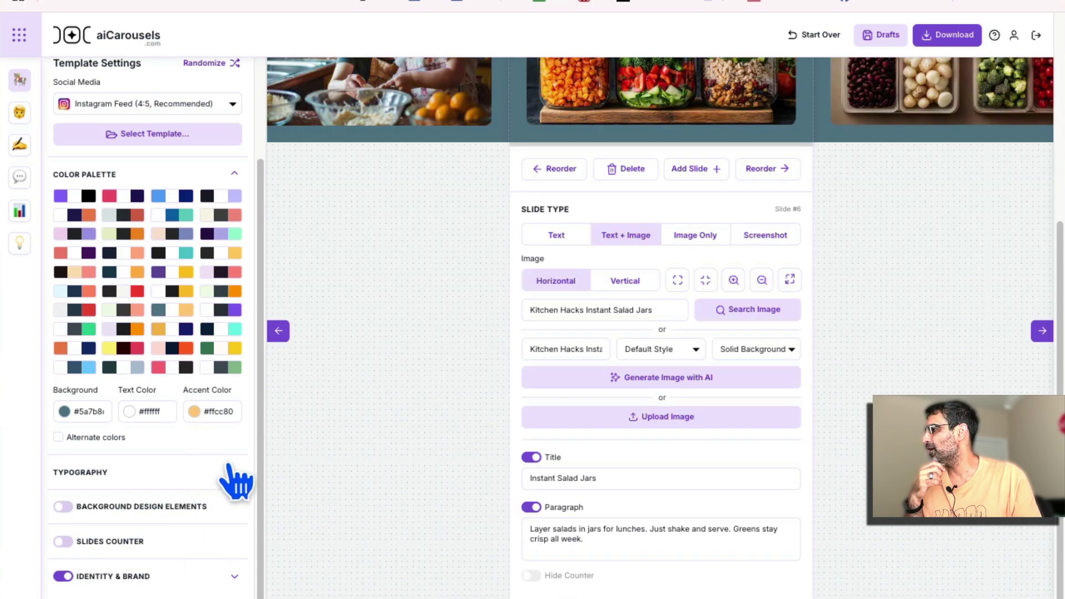
pyautogui.click(232, 473)
pyautogui.scroll(-3, 216, 455)
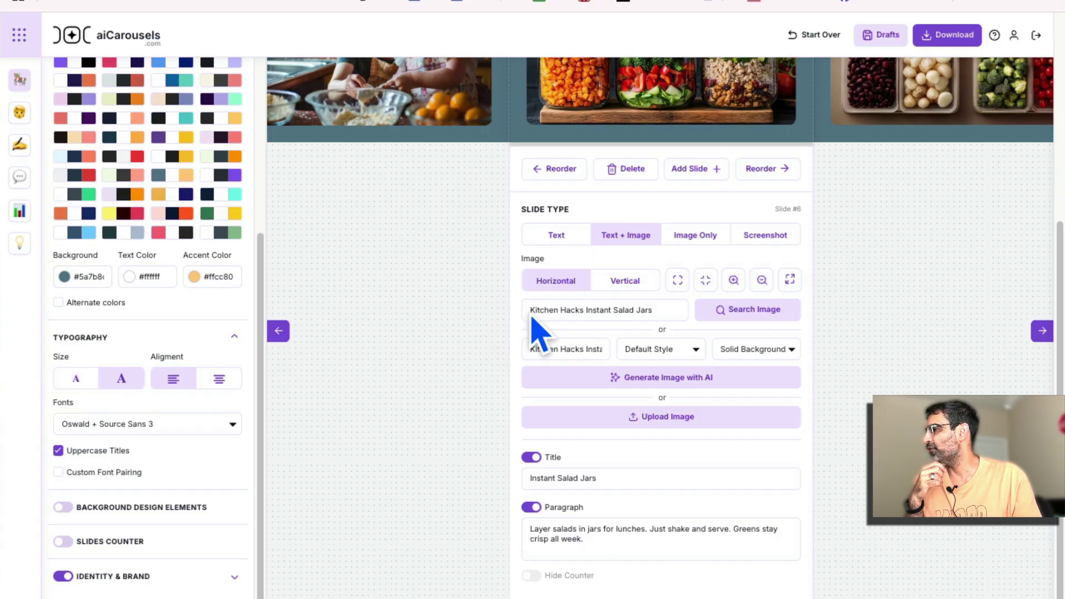
pyautogui.scroll(5, 554, 316)
pyautogui.click(80, 385)
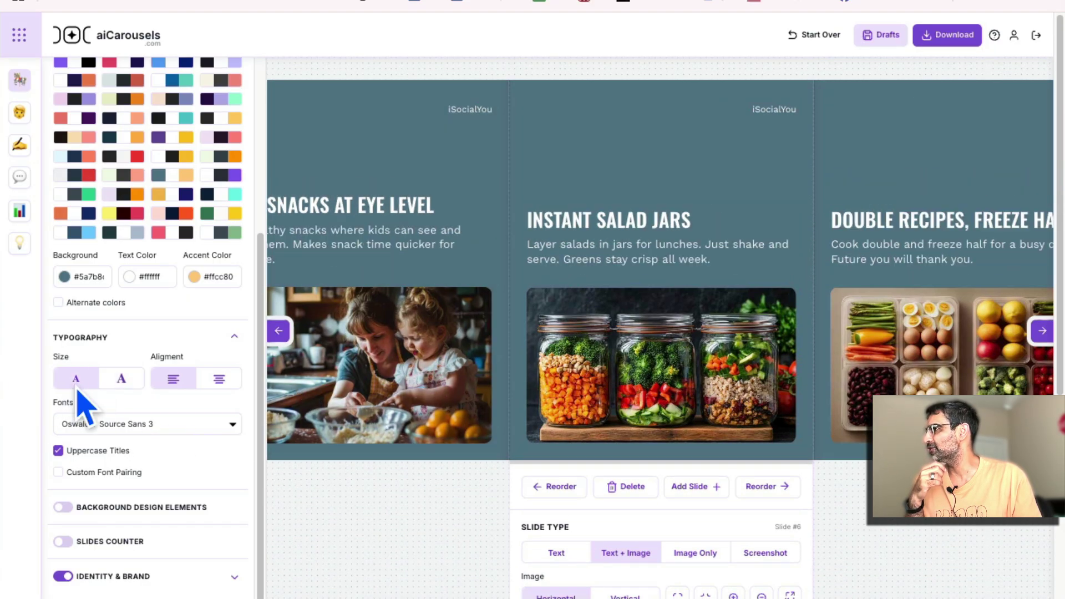
pyautogui.click(117, 385)
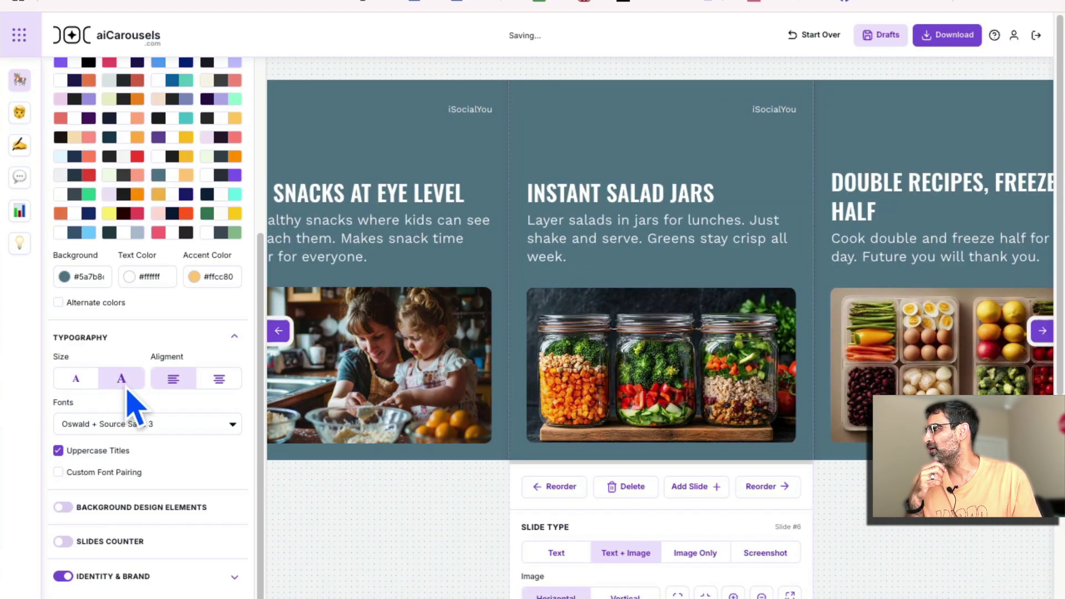
pyautogui.click(211, 387)
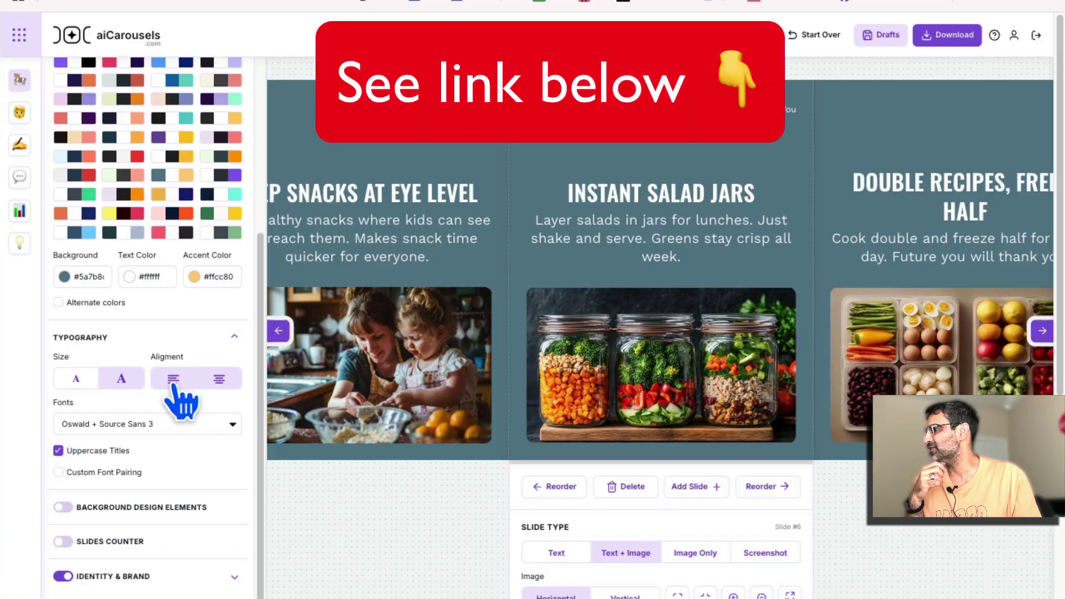
pyautogui.click(175, 381)
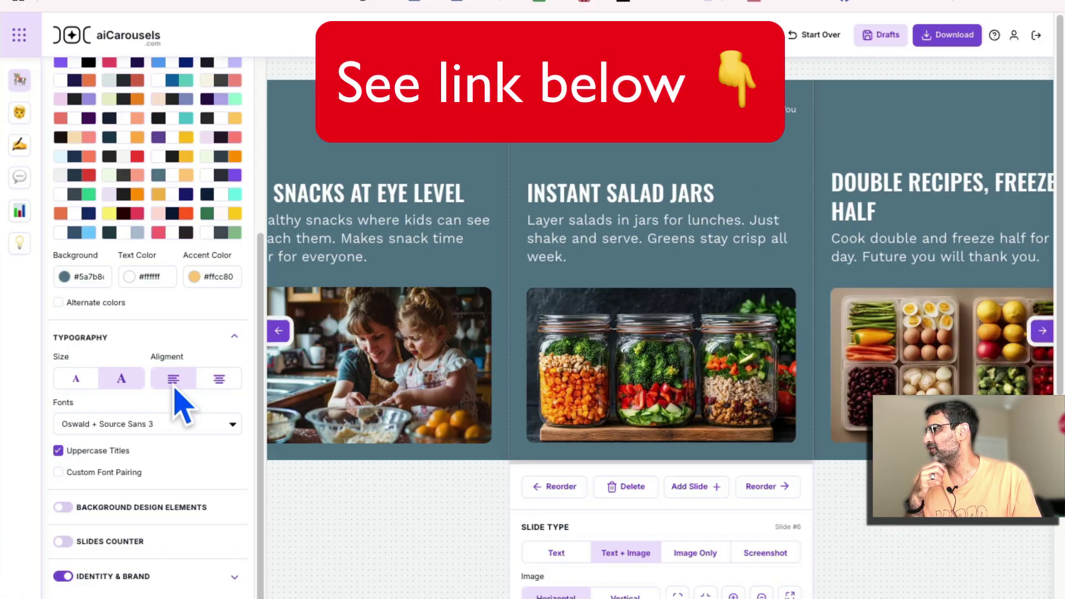
pyautogui.click(216, 426)
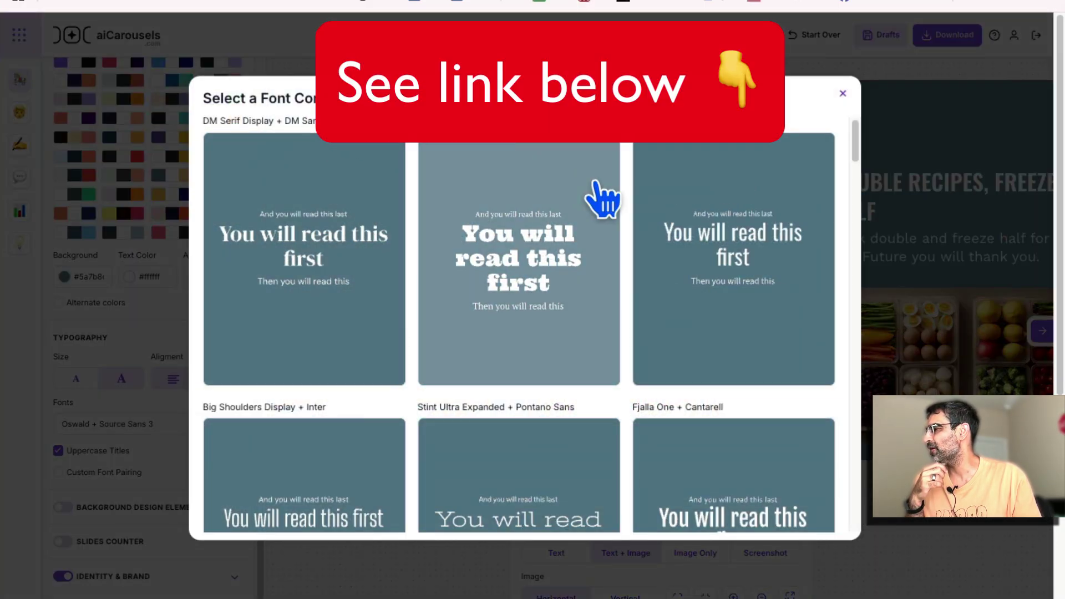
pyautogui.click(853, 111)
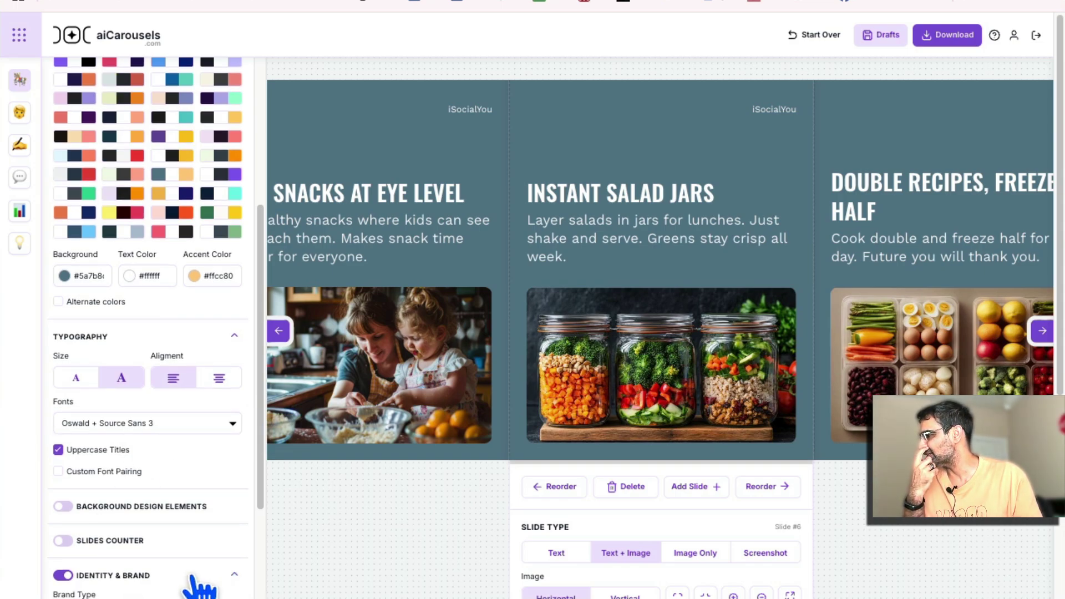
pyautogui.scroll(-3, 202, 577)
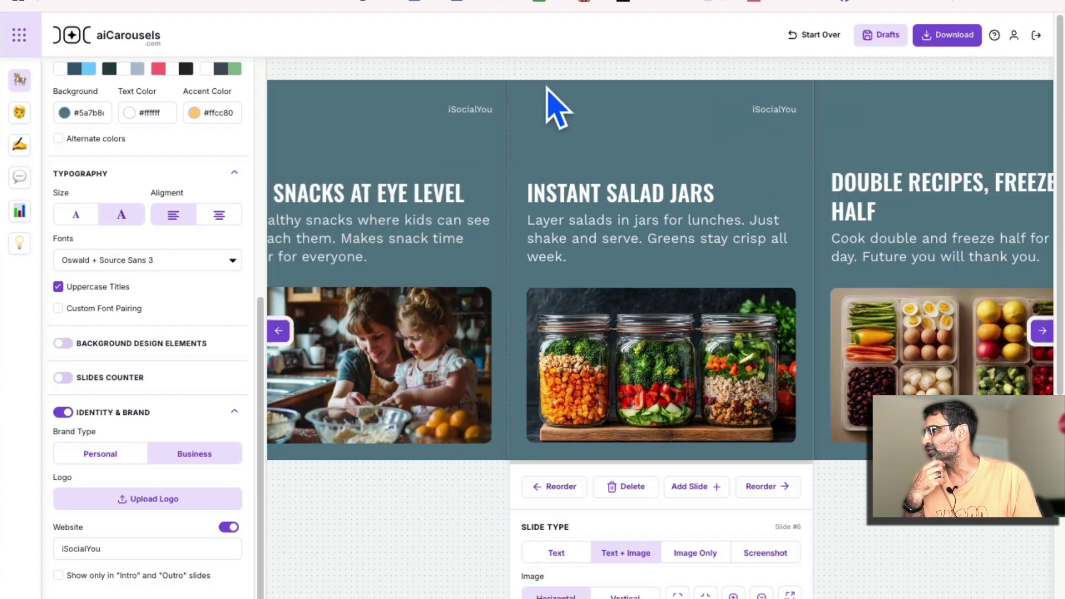
pyautogui.scroll(-5, 239, 535)
pyautogui.click(234, 411)
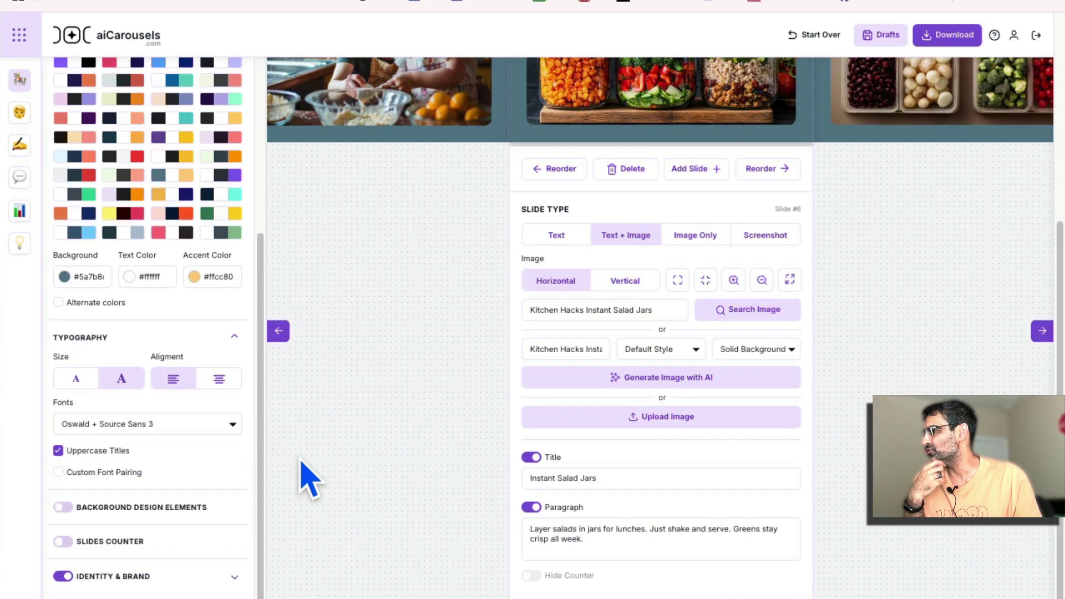
pyautogui.scroll(2, 222, 452)
pyautogui.scroll(2, 150, 366)
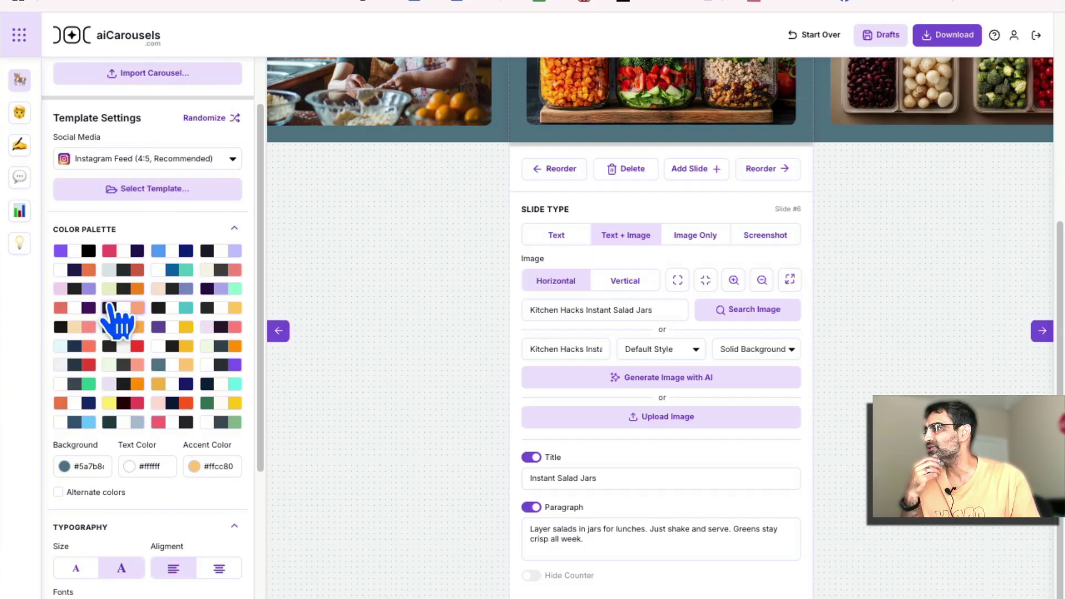
pyautogui.scroll(5, 441, 448)
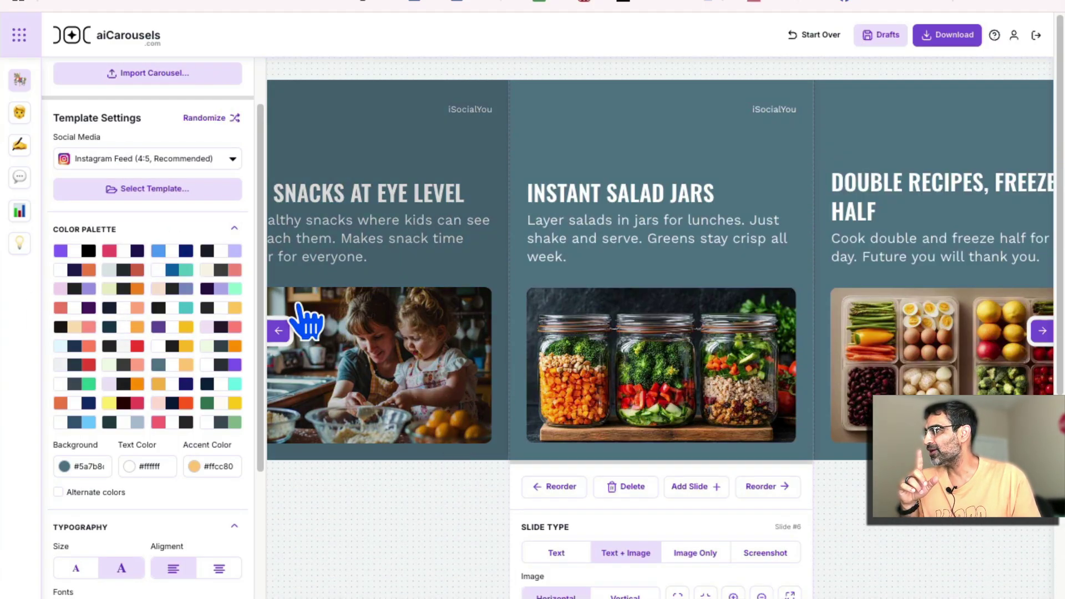
# Return to the intro slide and scroll through the image search results
pyautogui.click(280, 333)
pyautogui.click(280, 333)
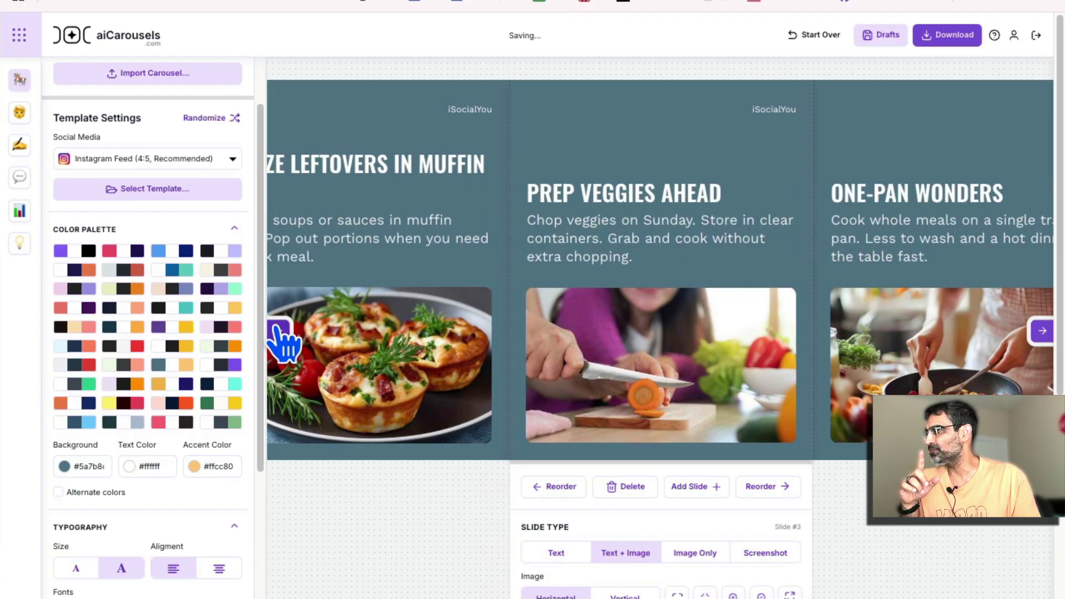
pyautogui.click(280, 333)
pyautogui.scroll(3, 740, 288)
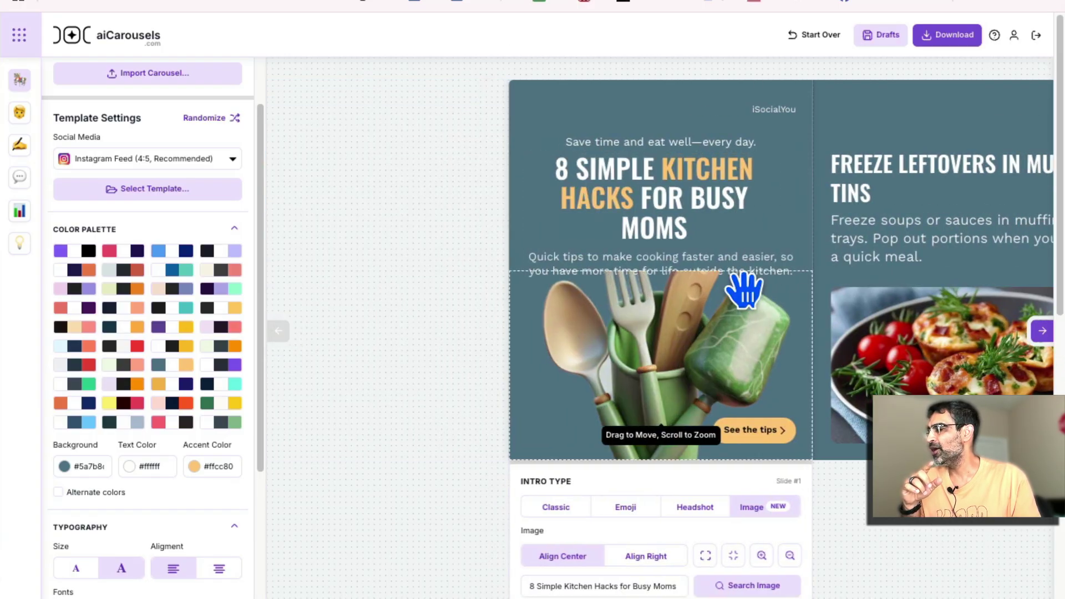
pyautogui.scroll(-2, 784, 356)
pyautogui.scroll(-2, 784, 356)
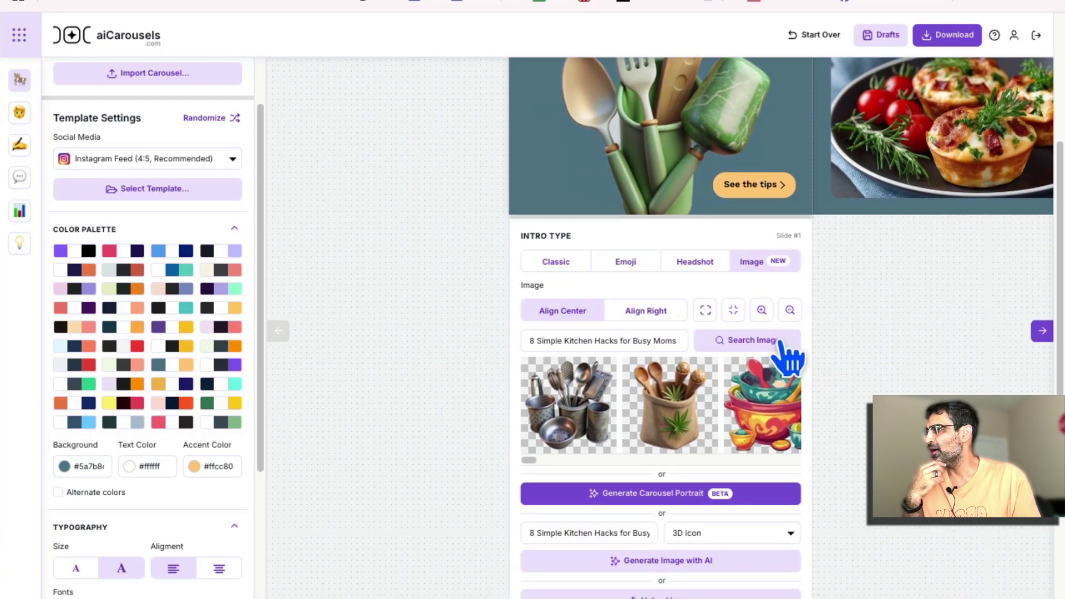
pyautogui.scroll(4, 792, 392)
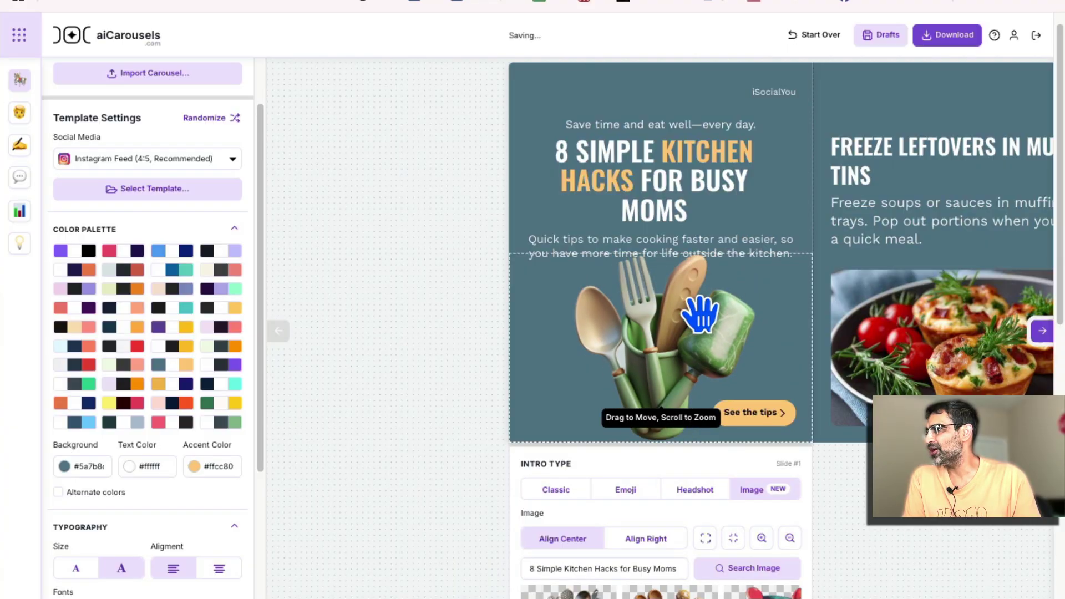
pyautogui.scroll(-4, 819, 509)
# Replace the intro image with the colourful bowls-and-pots picture
pyautogui.click(765, 333)
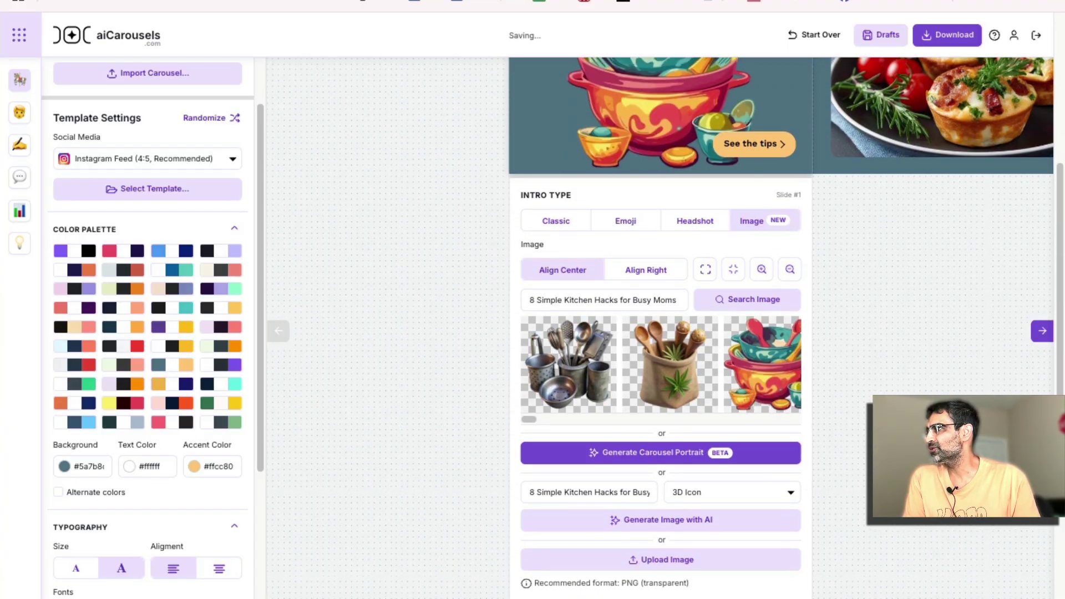
pyautogui.scroll(5, 765, 333)
pyautogui.scroll(-7, 765, 333)
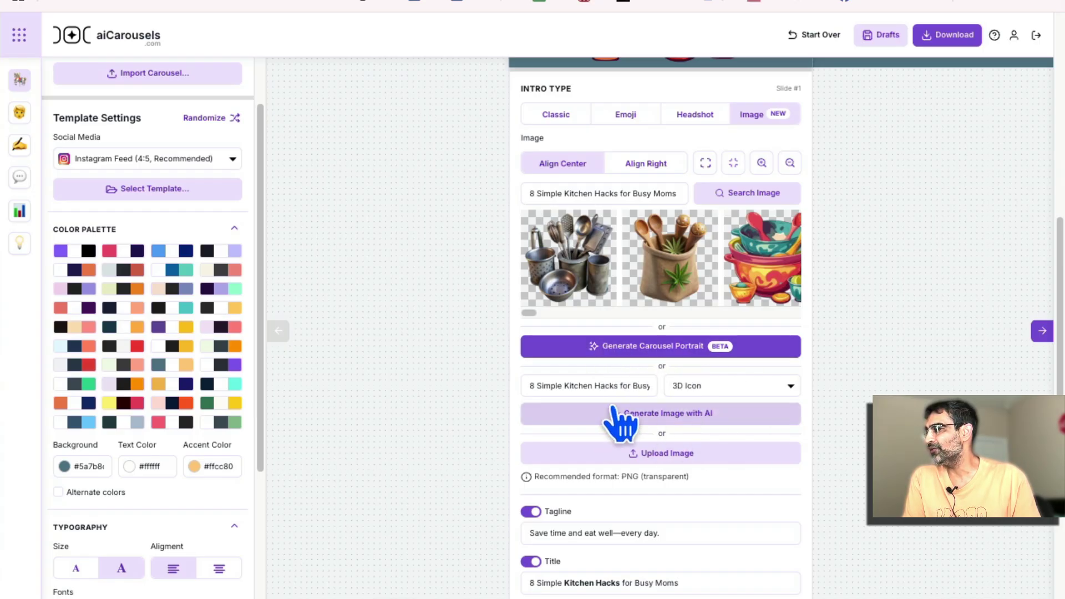
pyautogui.scroll(-3, 611, 377)
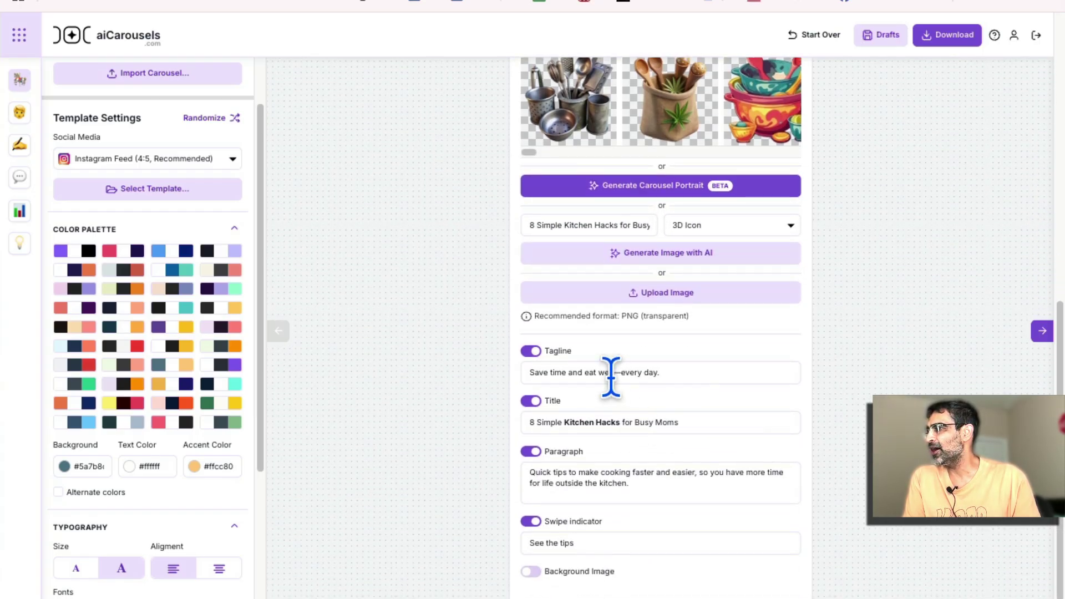
# Run Fix spelling & grammar on the intro title, leaving it unchanged
pyautogui.tripleClick(708, 416)
pyautogui.rightClick(708, 416)
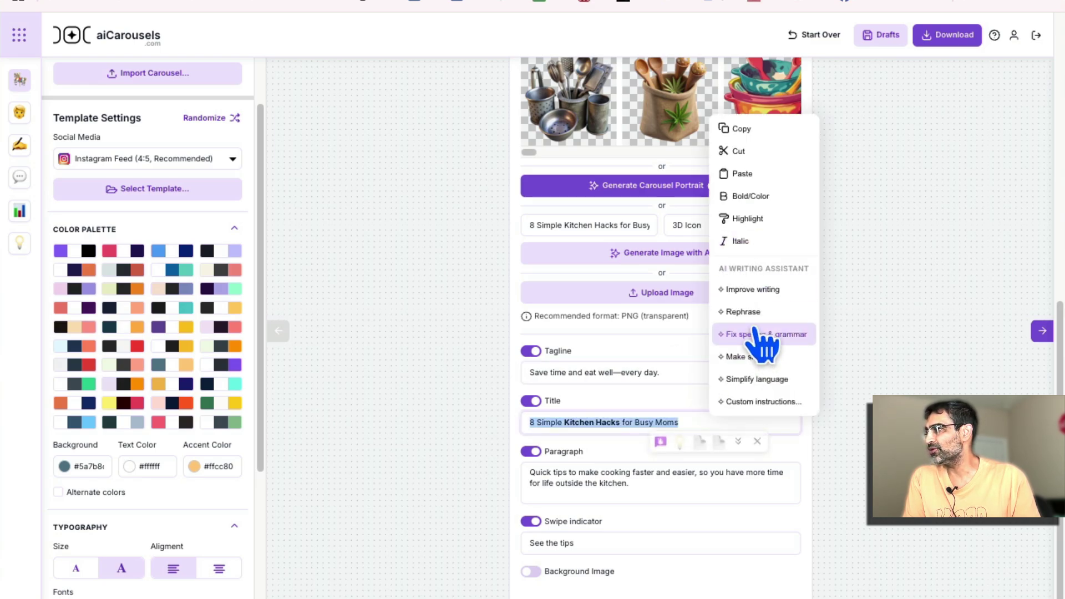
pyautogui.click(828, 499)
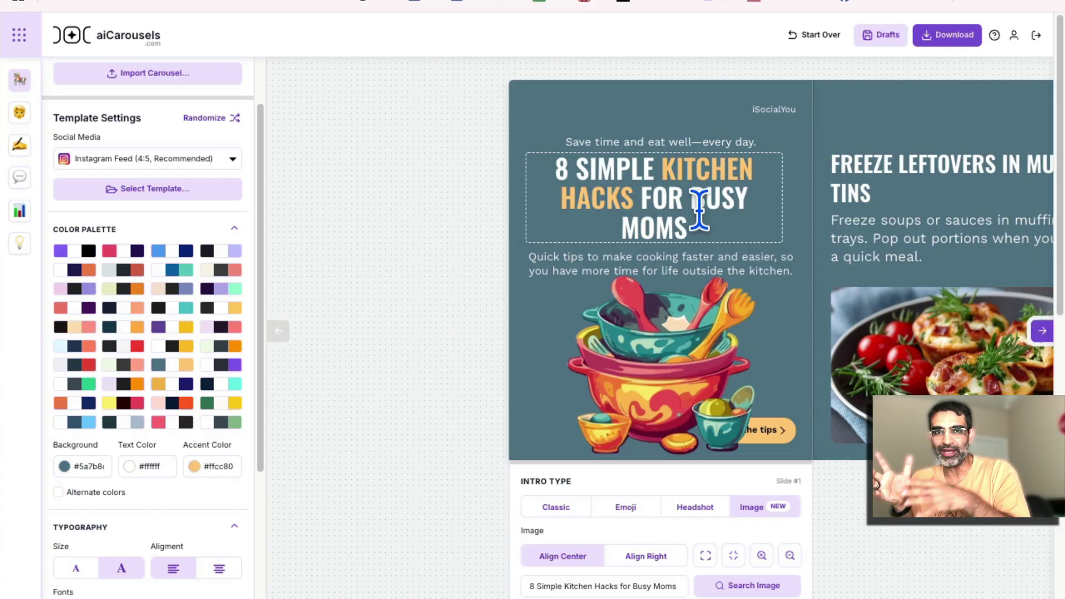
pyautogui.scroll(-5, 879, 375)
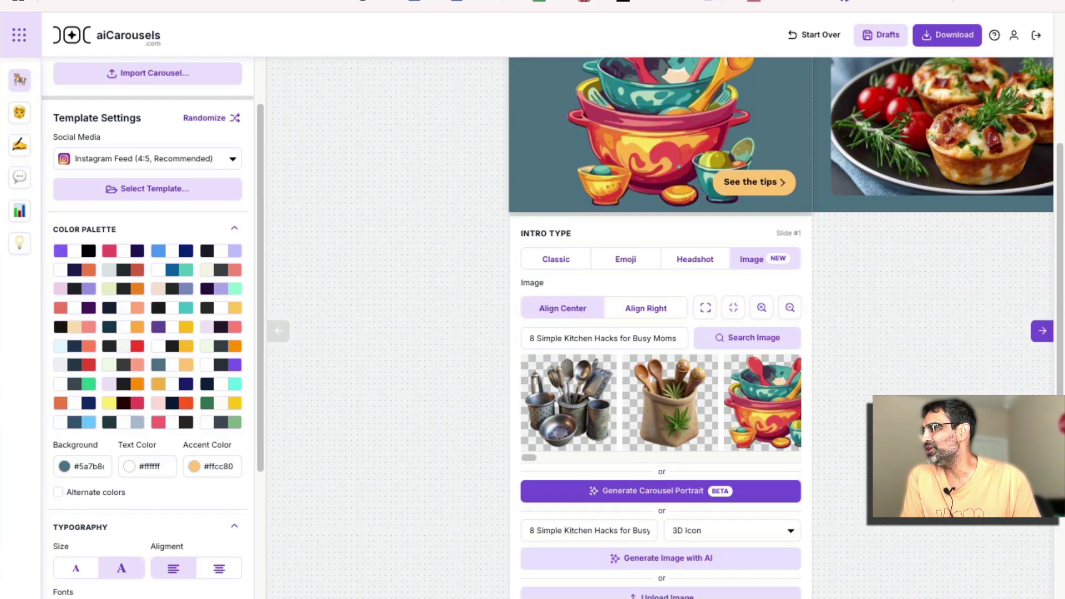
pyautogui.scroll(-5, 878, 376)
pyautogui.scroll(5, 927, 201)
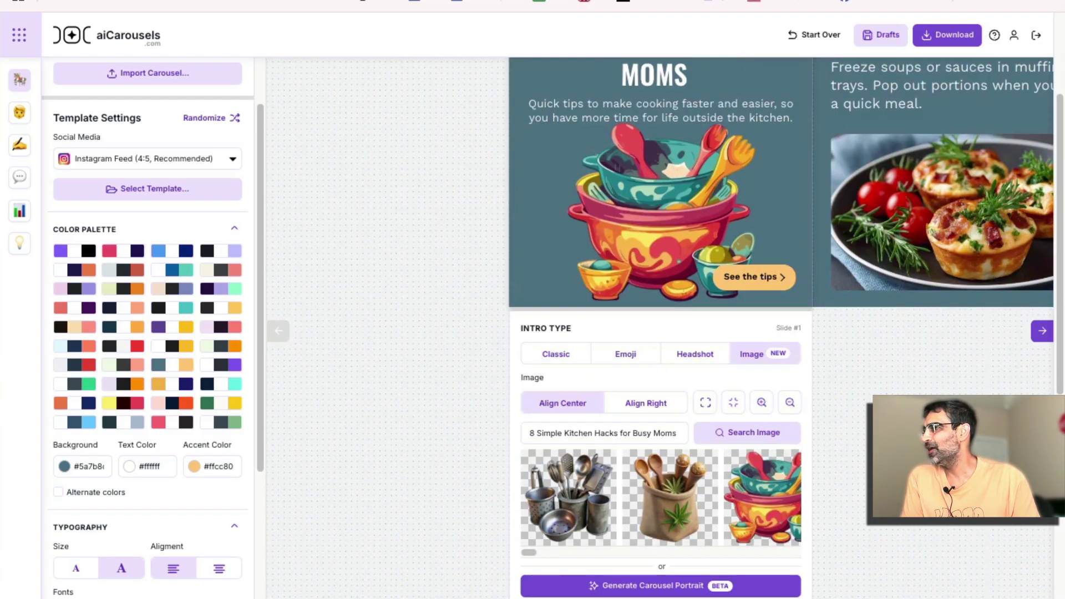
pyautogui.scroll(5, 927, 202)
# Advance the carousel to slide 7, 'Double Recipes, Freeze Half'
pyautogui.click(926, 202)
pyautogui.click(936, 192)
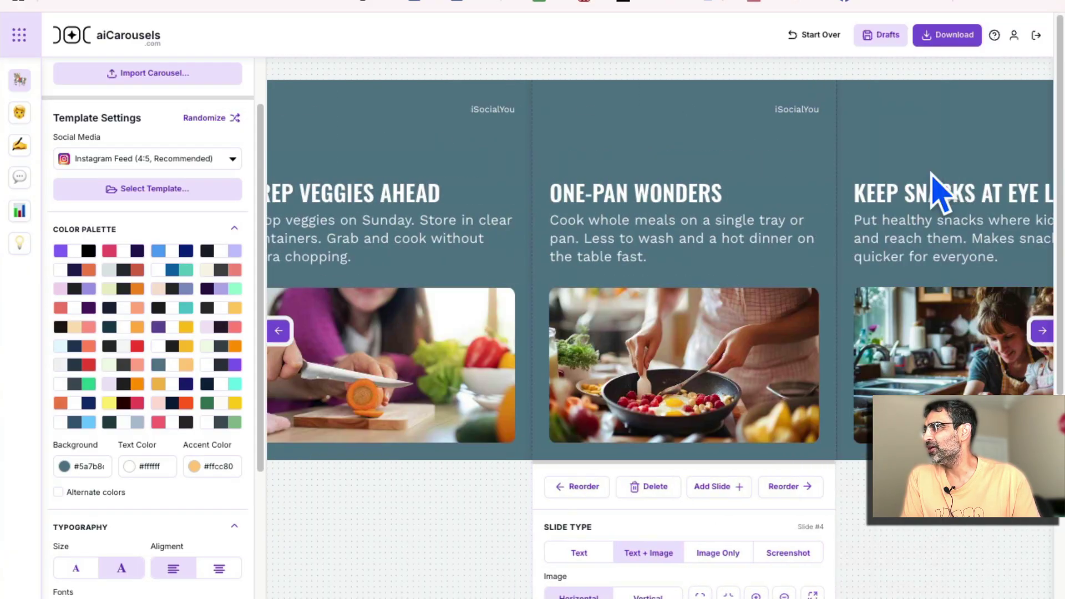
pyautogui.click(943, 191)
pyautogui.click(949, 172)
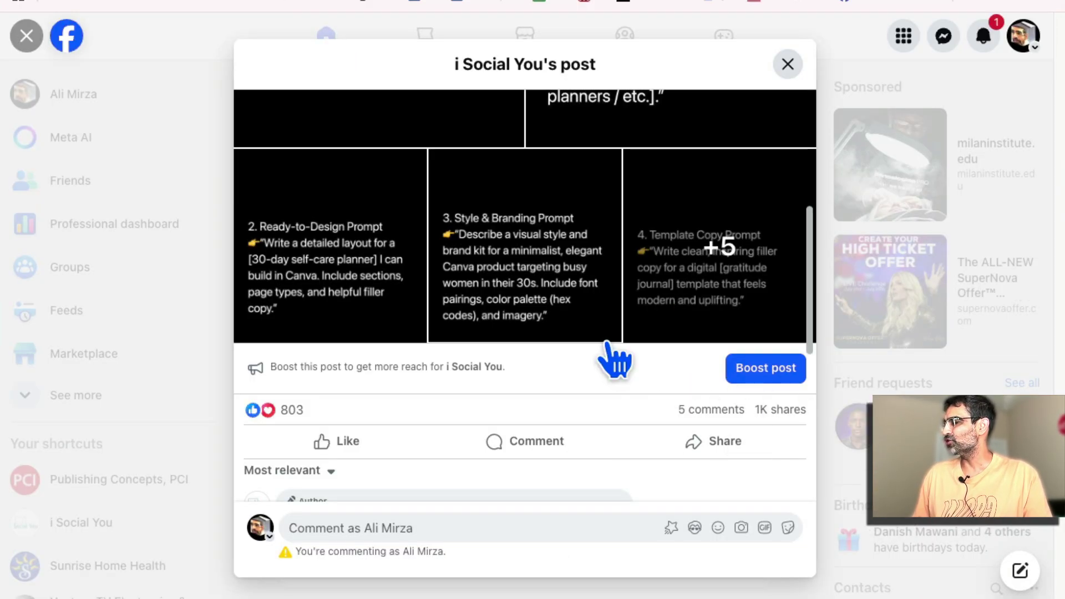
pyautogui.scroll(3, 615, 358)
pyautogui.scroll(3, 555, 322)
pyautogui.scroll(-5, 659, 277)
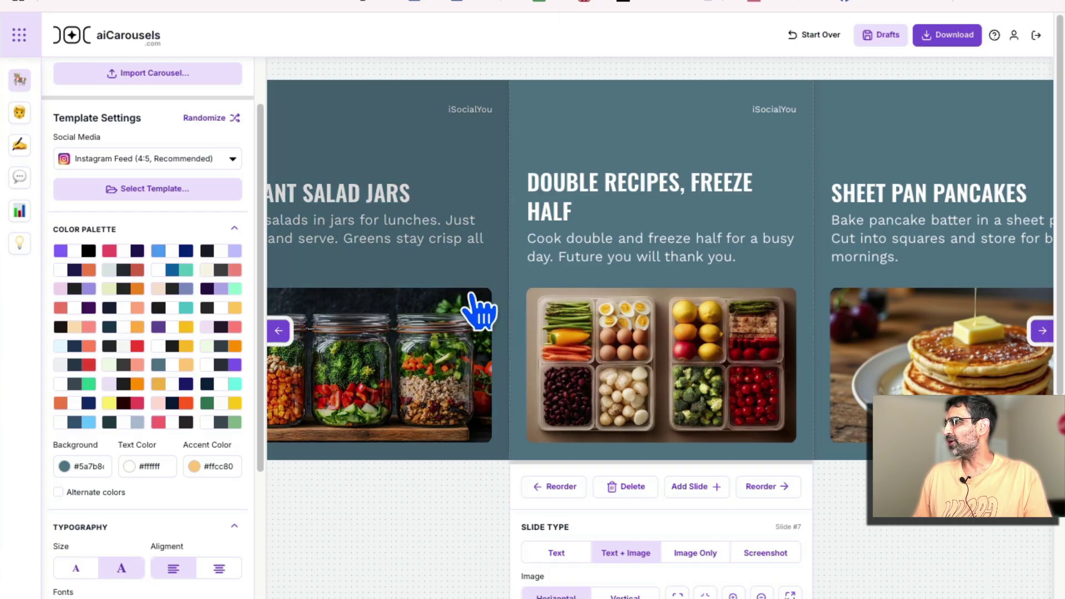
# Go back to slide 6, Instant Salad Jars, so the carousel saves
pyautogui.click(279, 333)
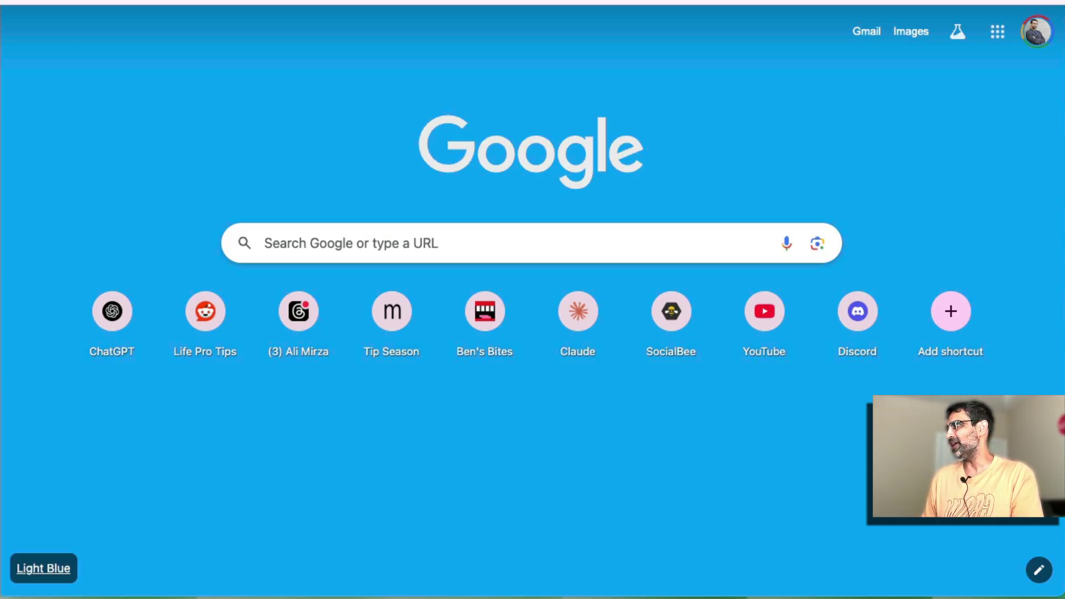
# Search Google for 'ai and chatgpt' and show only News results
pyautogui.write('ai')
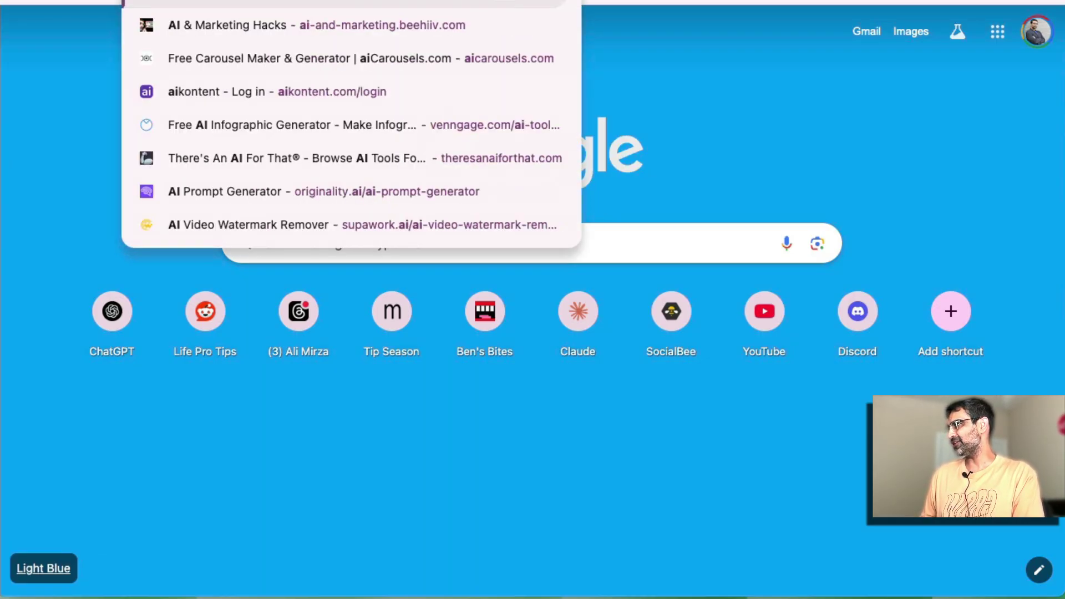
pyautogui.write(' a')
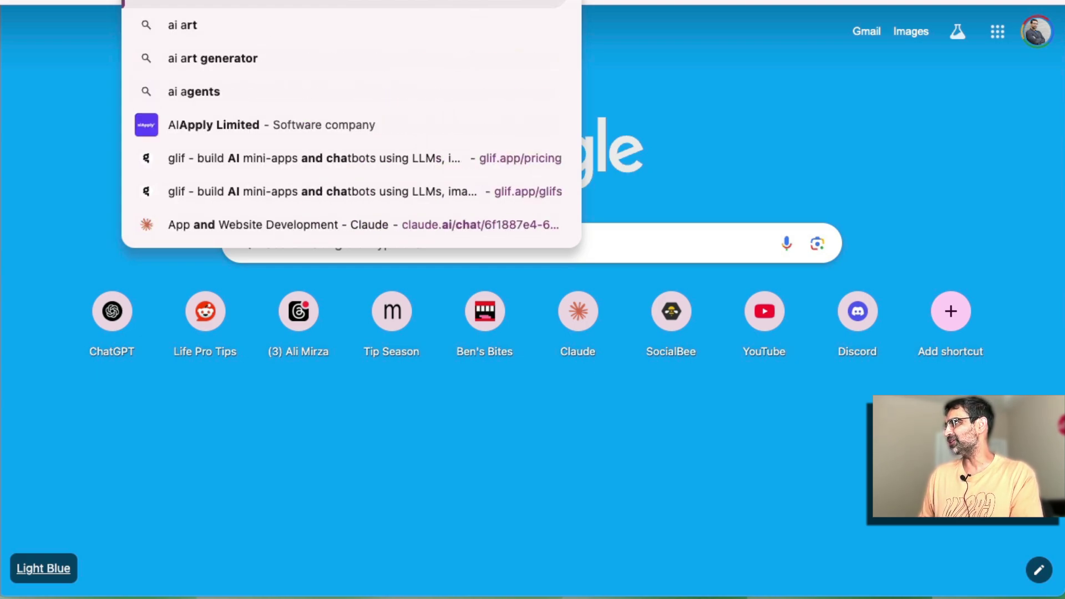
pyautogui.write('nd chatgpt')
pyautogui.press('Return')
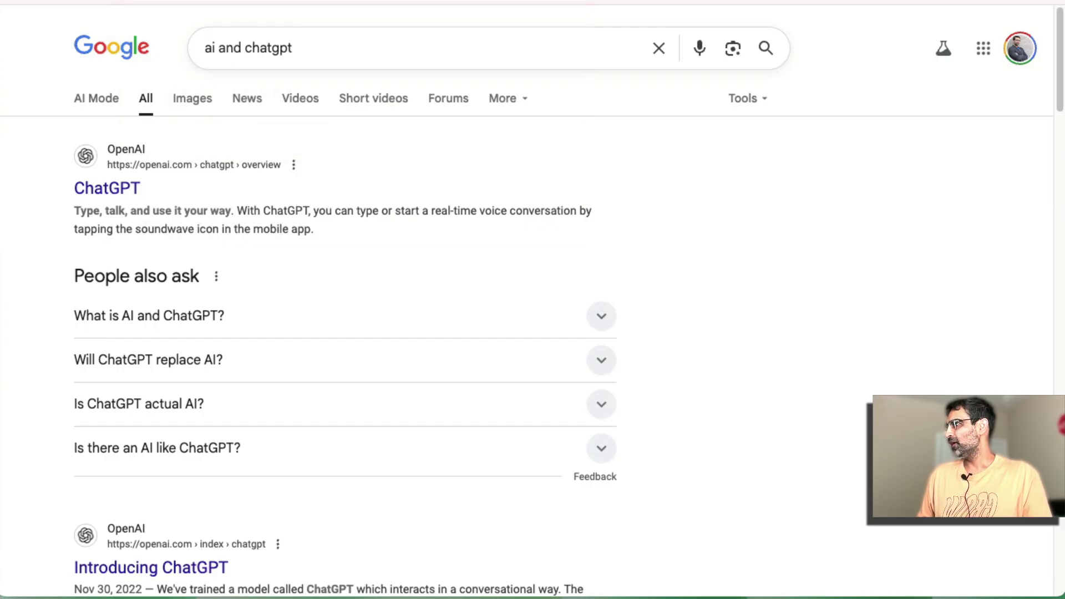
pyautogui.click(251, 103)
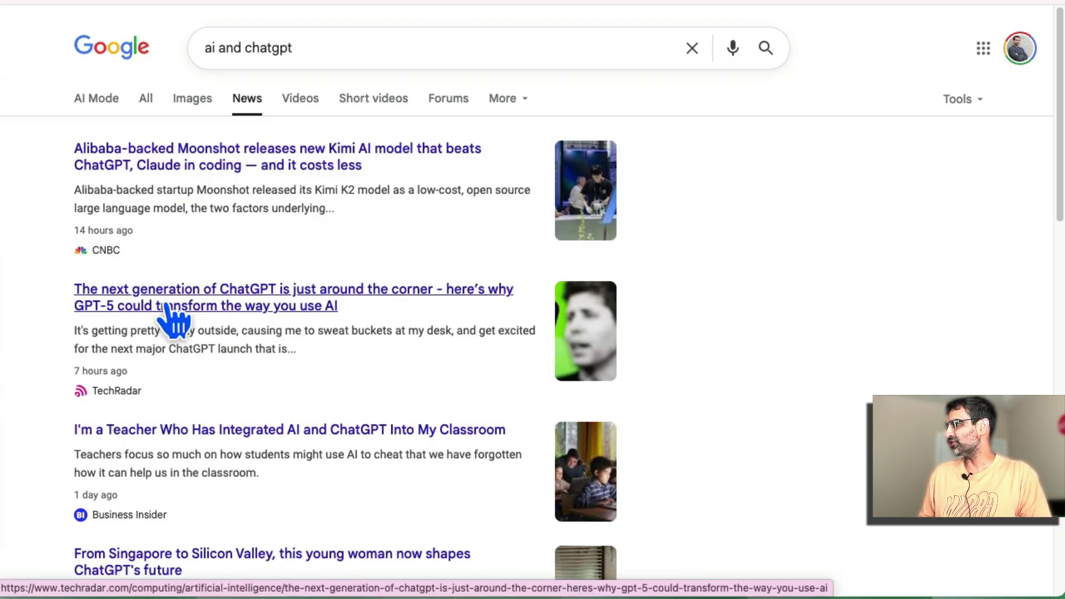
# Open TechRadar's GPT-5 article, skim it, and dismiss the newsletter popup
pyautogui.click(304, 356)
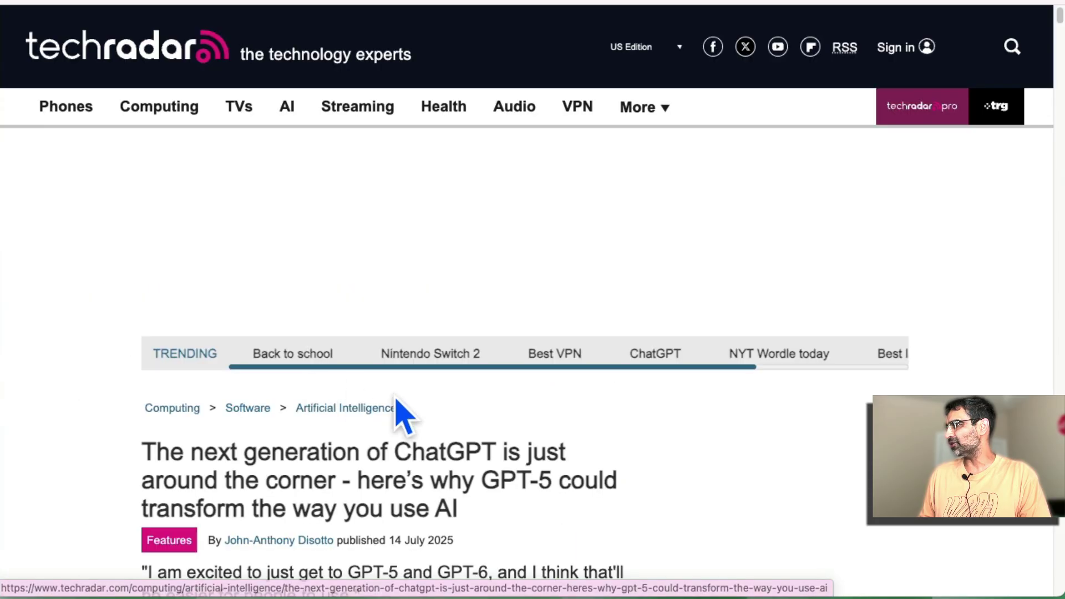
pyautogui.scroll(-3, 464, 451)
pyautogui.scroll(-2, 613, 468)
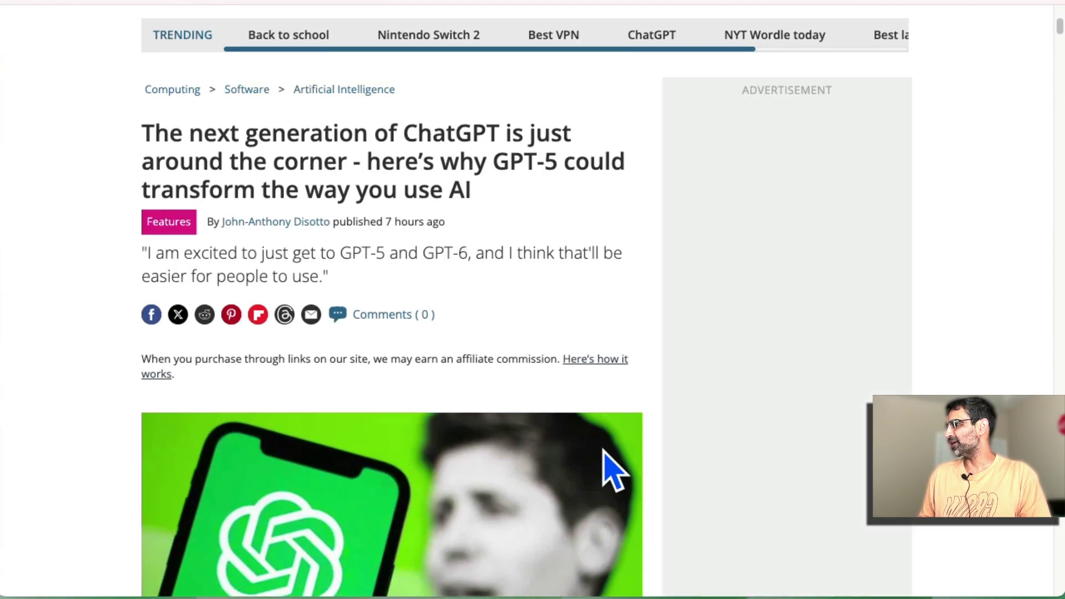
pyautogui.scroll(-6, 614, 468)
pyautogui.scroll(4, 438, 363)
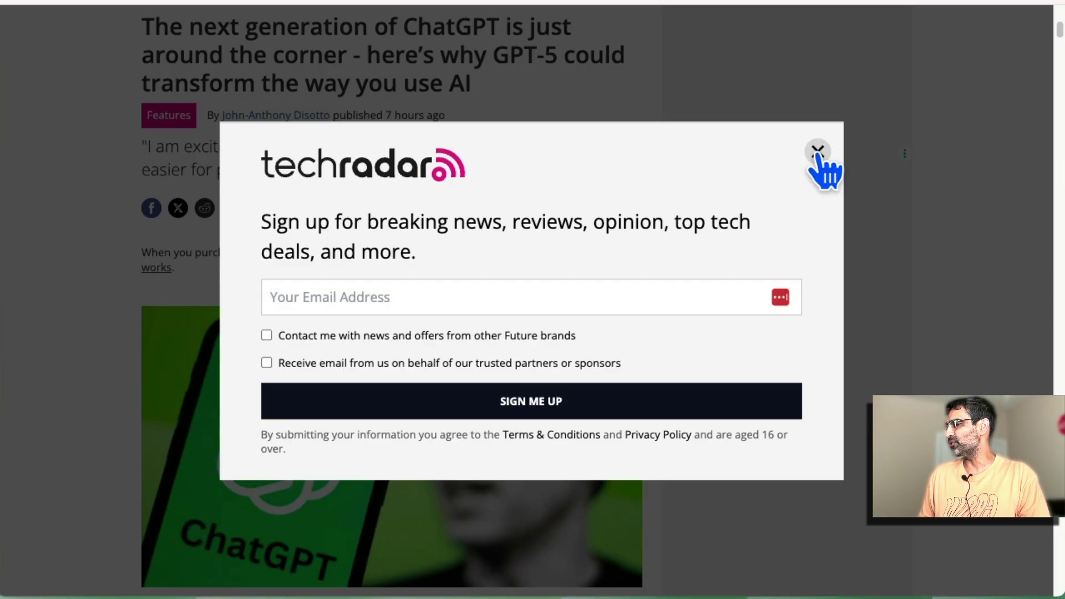
pyautogui.click(817, 151)
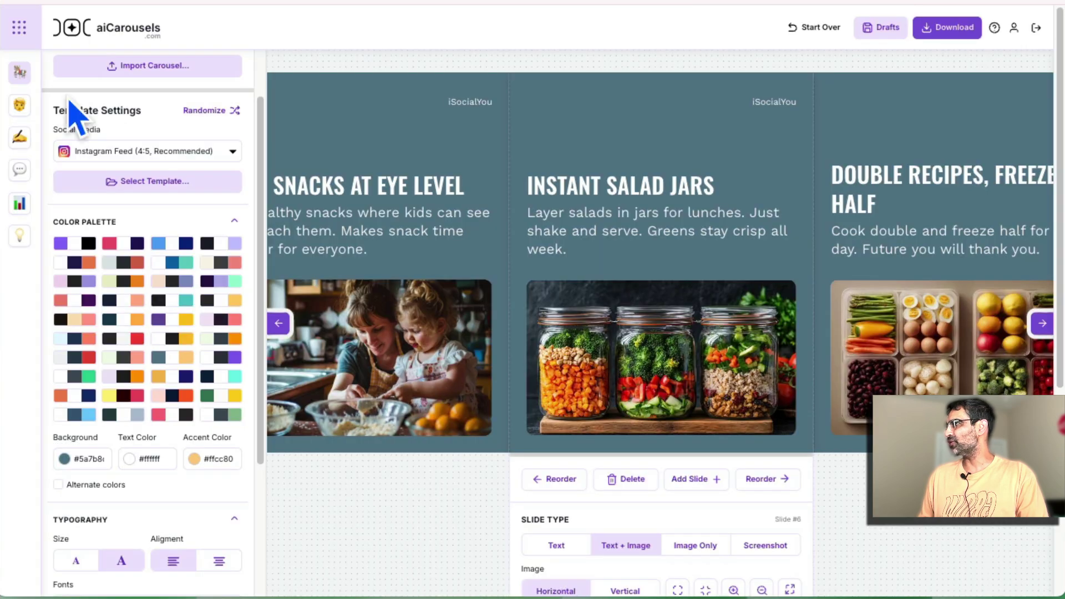
# Generate a new carousel from the pasted TechRadar GPT-5 link, clearing the old kitchen hacks topic
pyautogui.scroll(2, 195, 228)
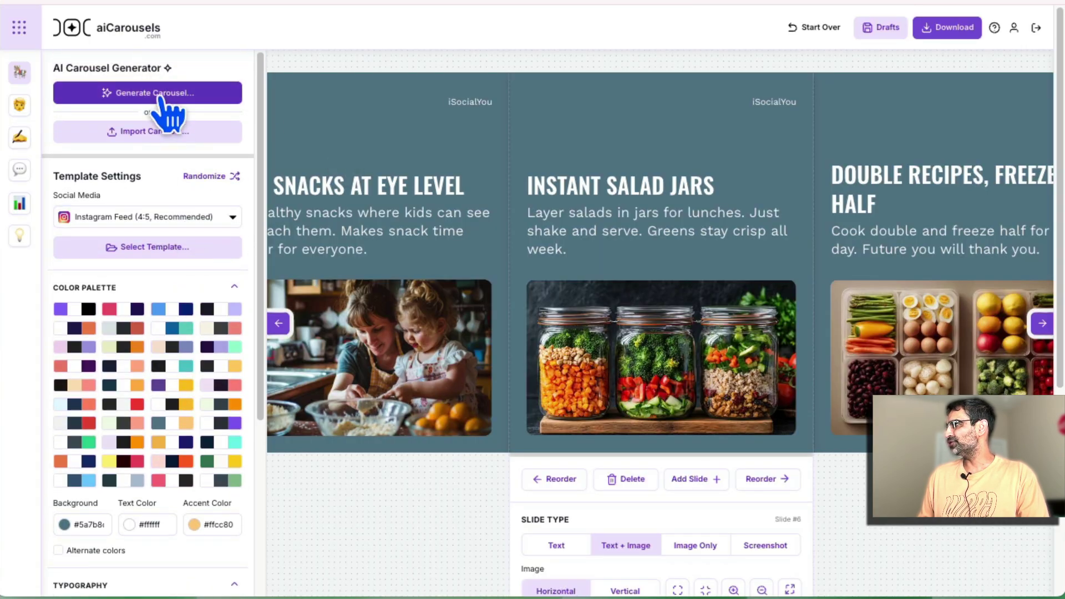
pyautogui.click(165, 93)
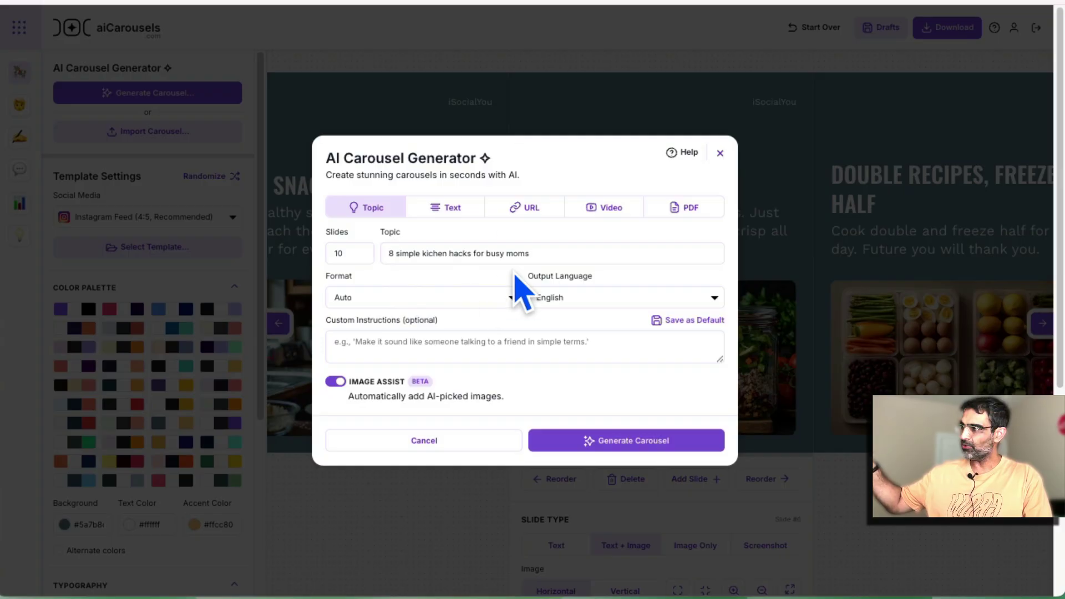
pyautogui.click(521, 208)
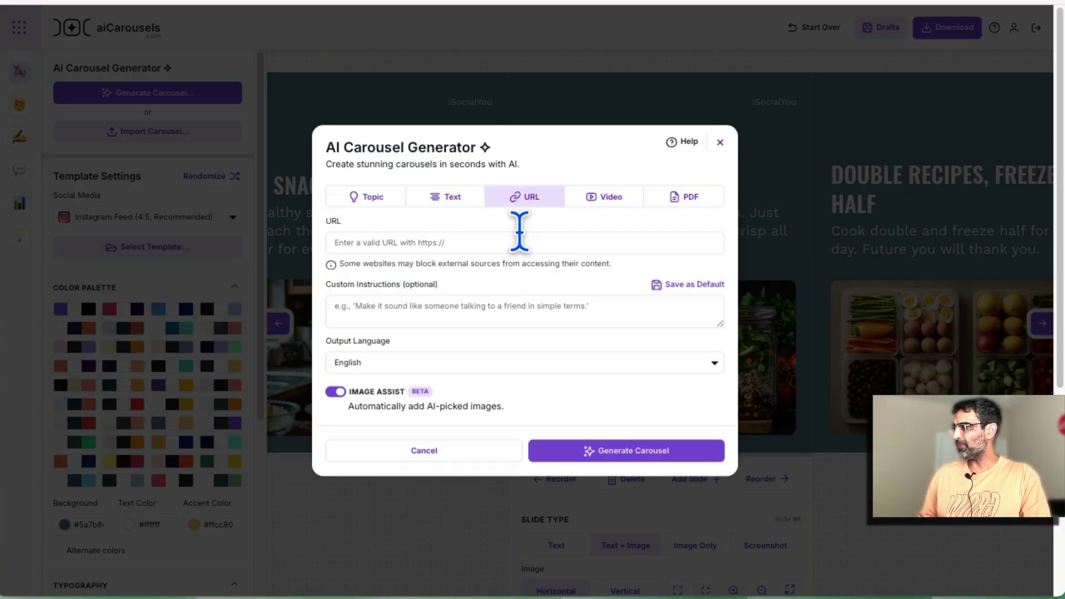
pyautogui.click(519, 232)
pyautogui.hotkey('ctrl', 'v')
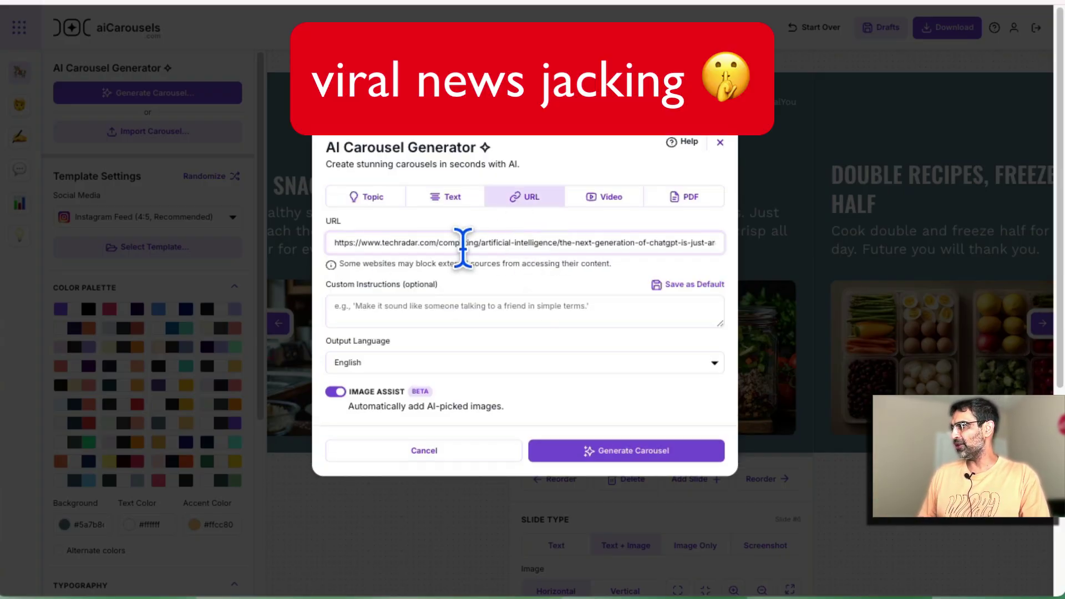
pyautogui.click(367, 199)
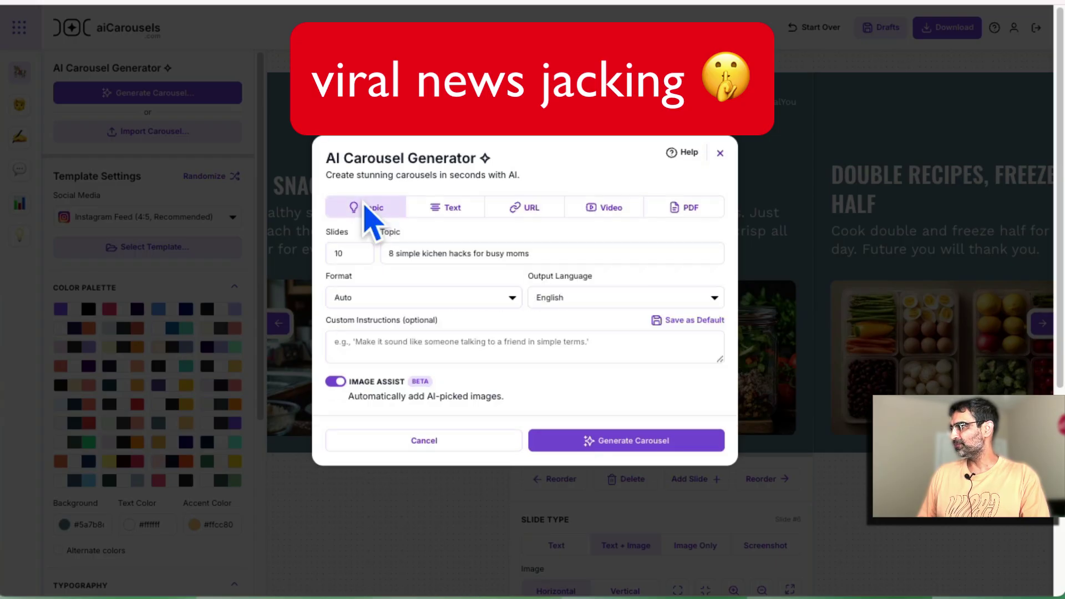
pyautogui.tripleClick(475, 257)
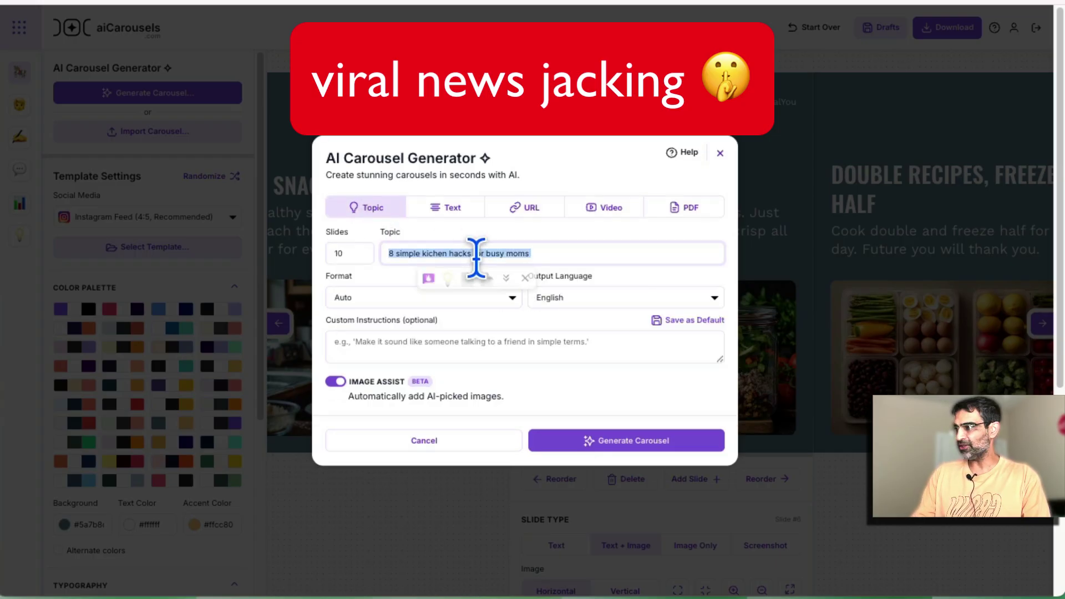
pyautogui.press('BackSpace')
pyautogui.click(522, 207)
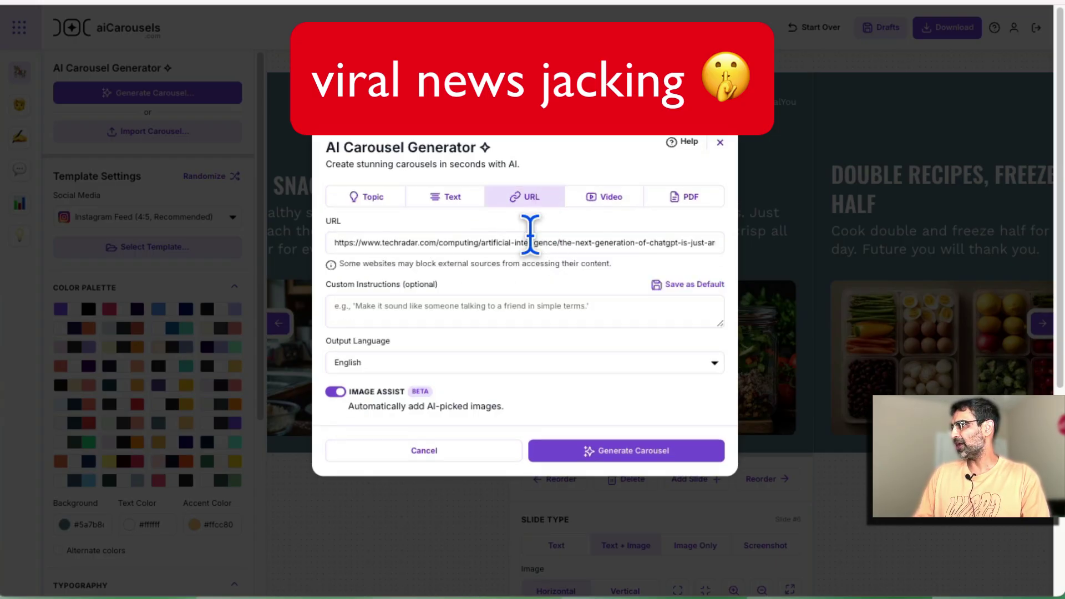
pyautogui.click(621, 452)
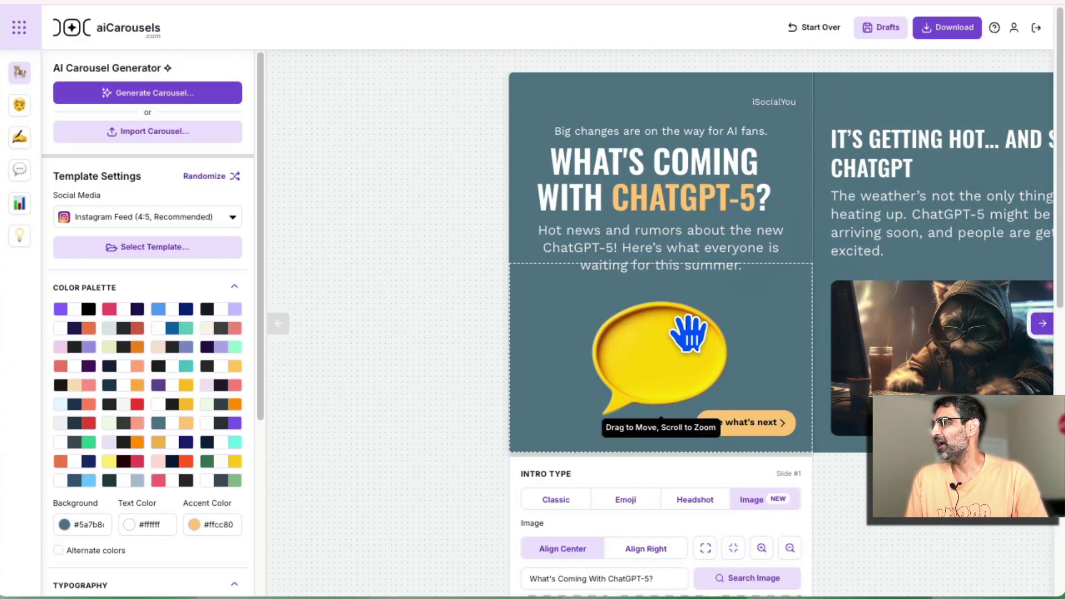
# Place the green chat-bubble image with a red 5 badge on the intro slide
pyautogui.scroll(2, 681, 369)
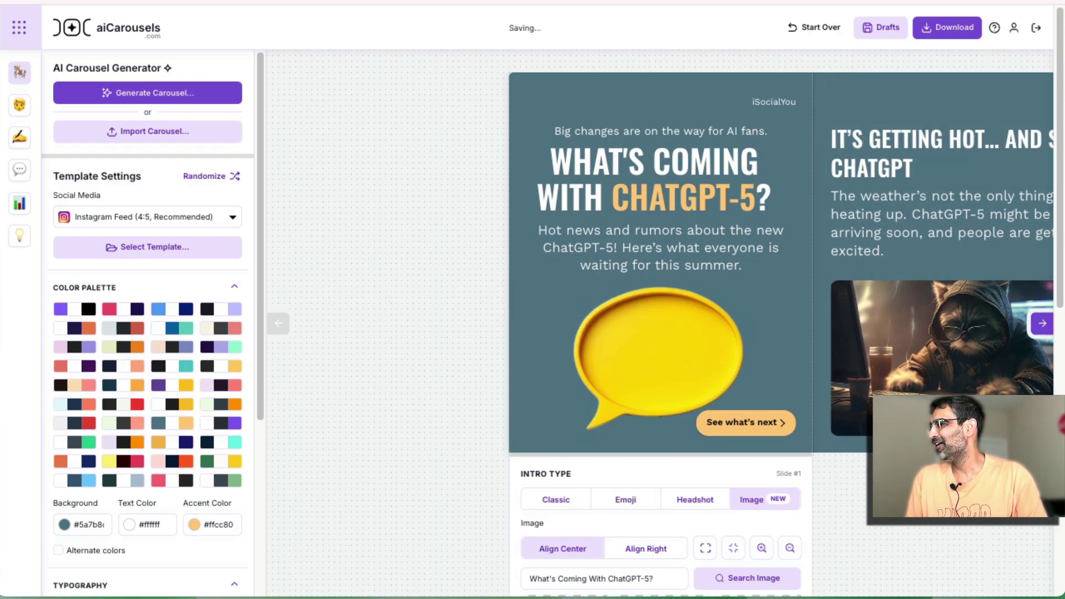
pyautogui.scroll(-4, 962, 487)
pyautogui.scroll(2, 962, 546)
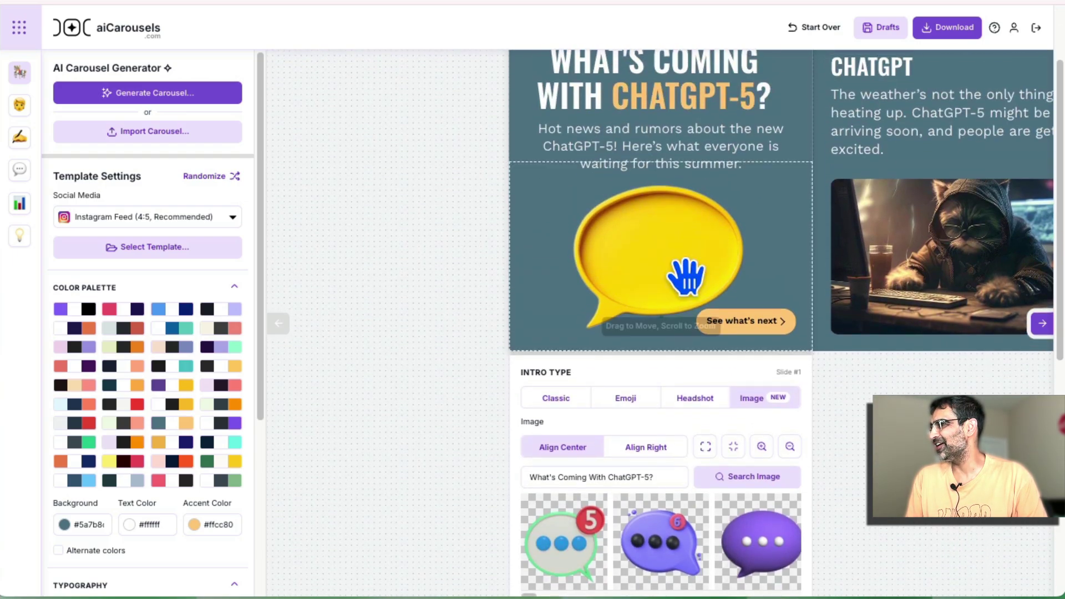
pyautogui.click(588, 540)
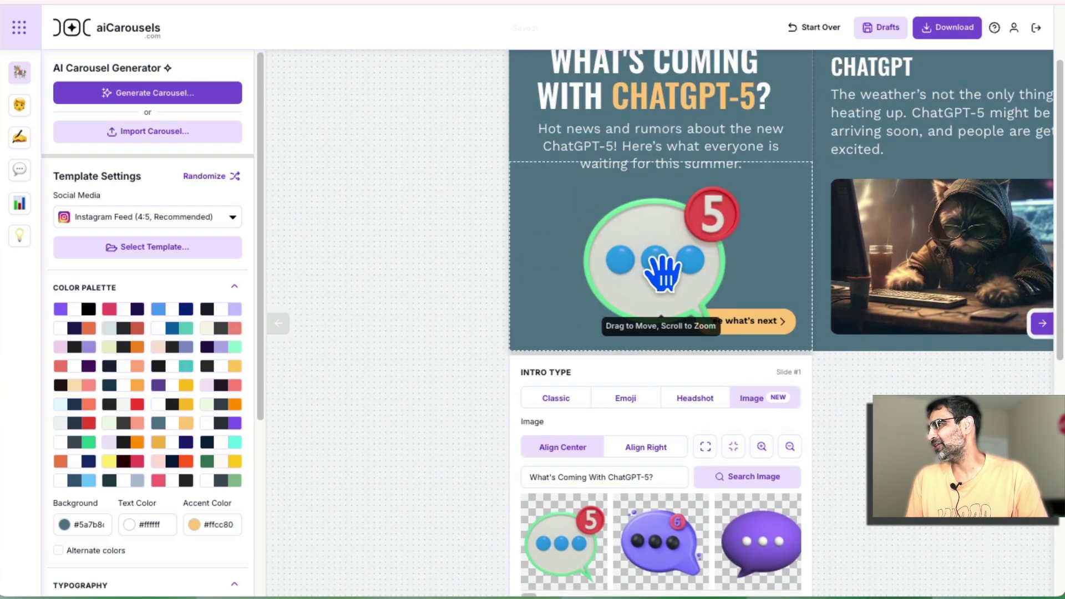
pyautogui.moveTo(673, 245); pyautogui.dragTo(677, 259)
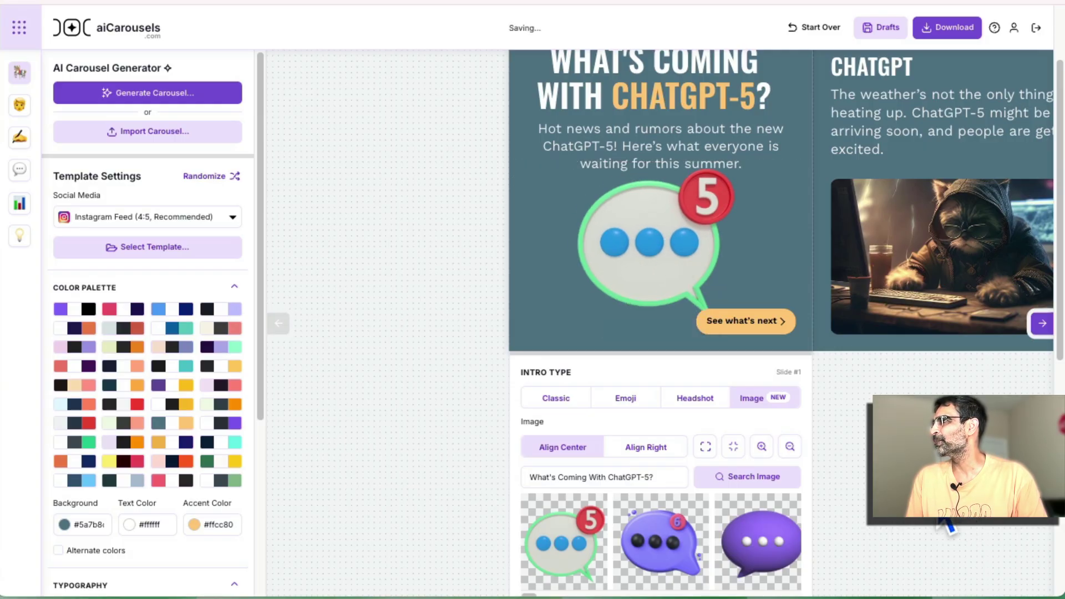
pyautogui.scroll(3, 948, 524)
# Page through the generated ChatGPT-5 slides to the What to watch for slide
pyautogui.click(877, 255)
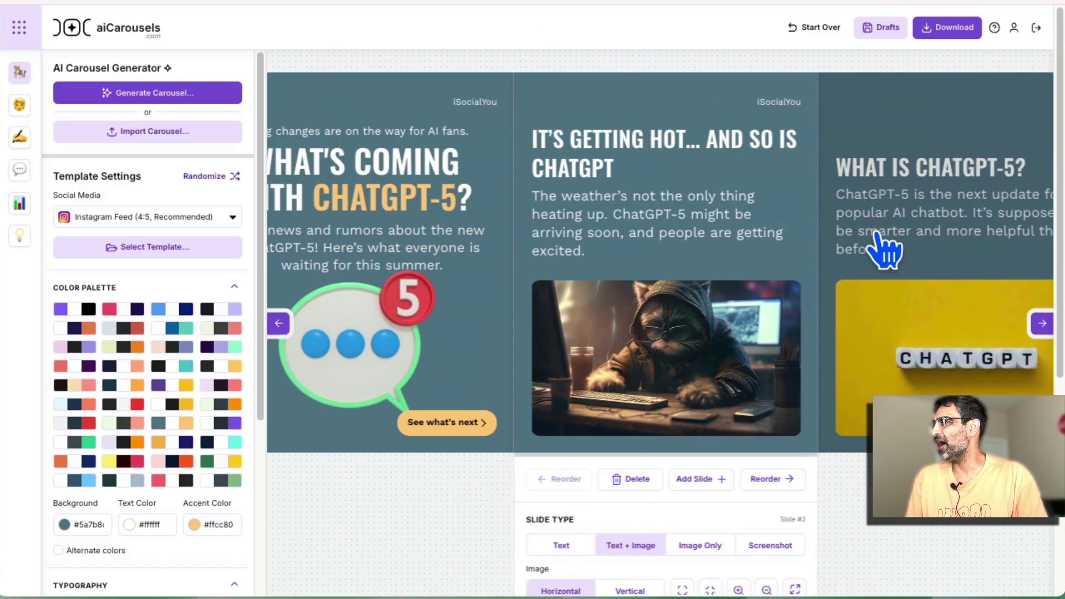
pyautogui.click(877, 239)
pyautogui.click(886, 231)
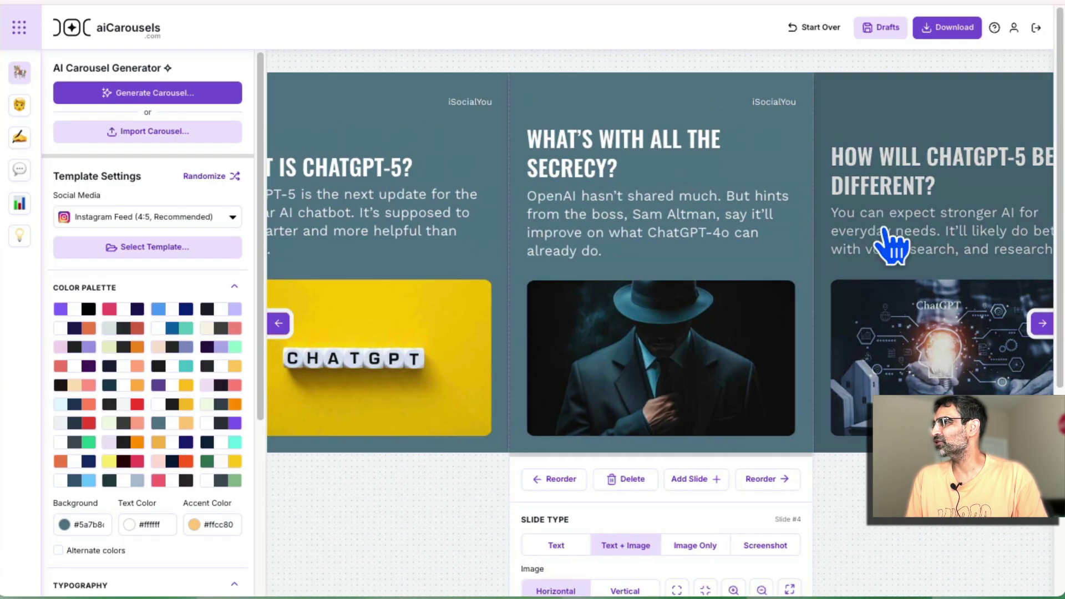
pyautogui.click(883, 226)
pyautogui.click(882, 224)
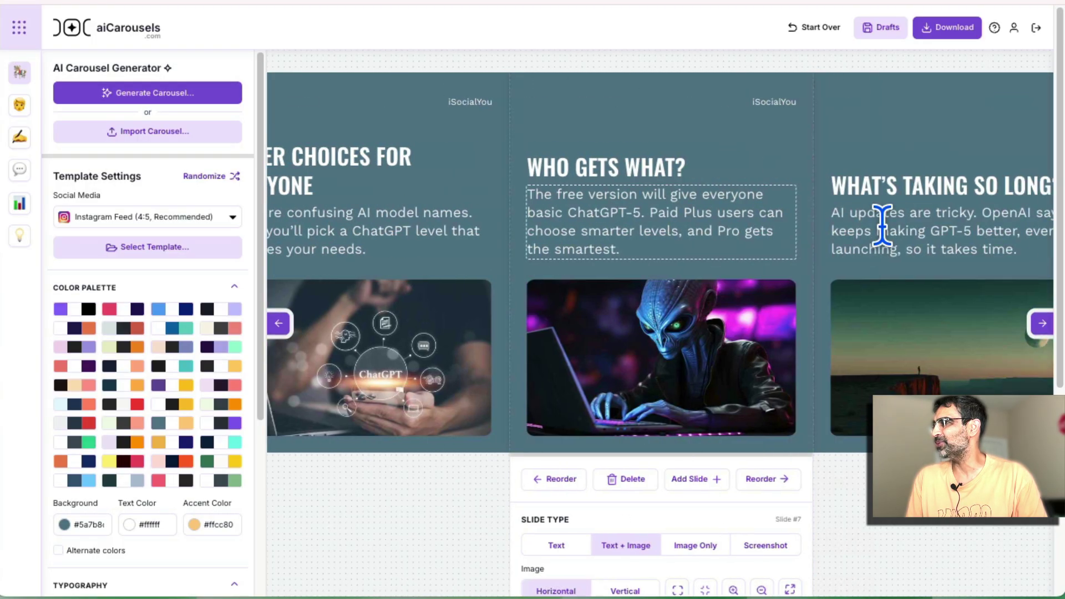
pyautogui.click(887, 233)
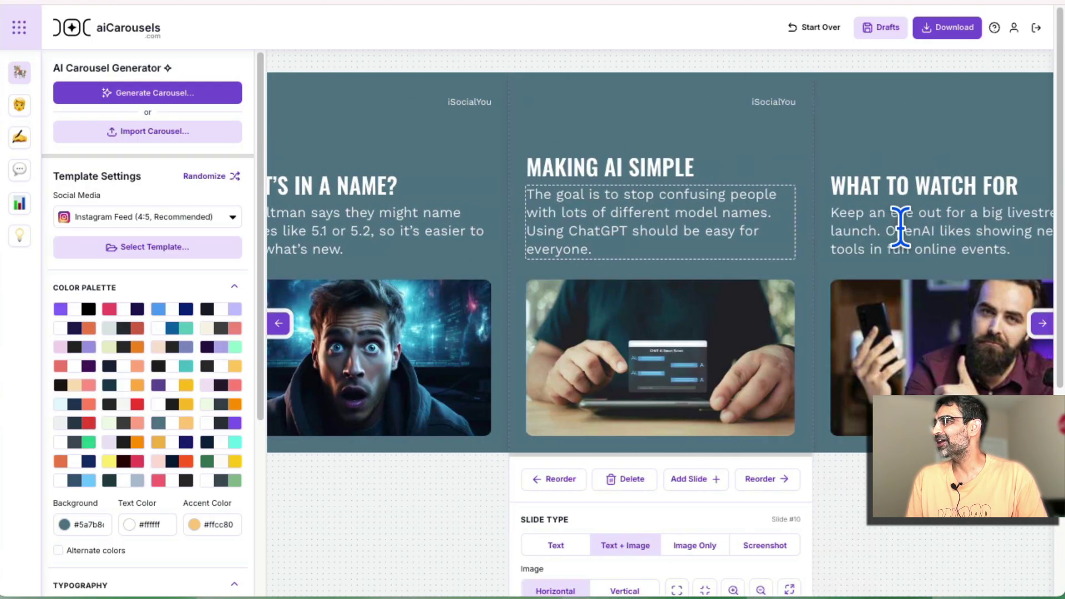
pyautogui.click(904, 233)
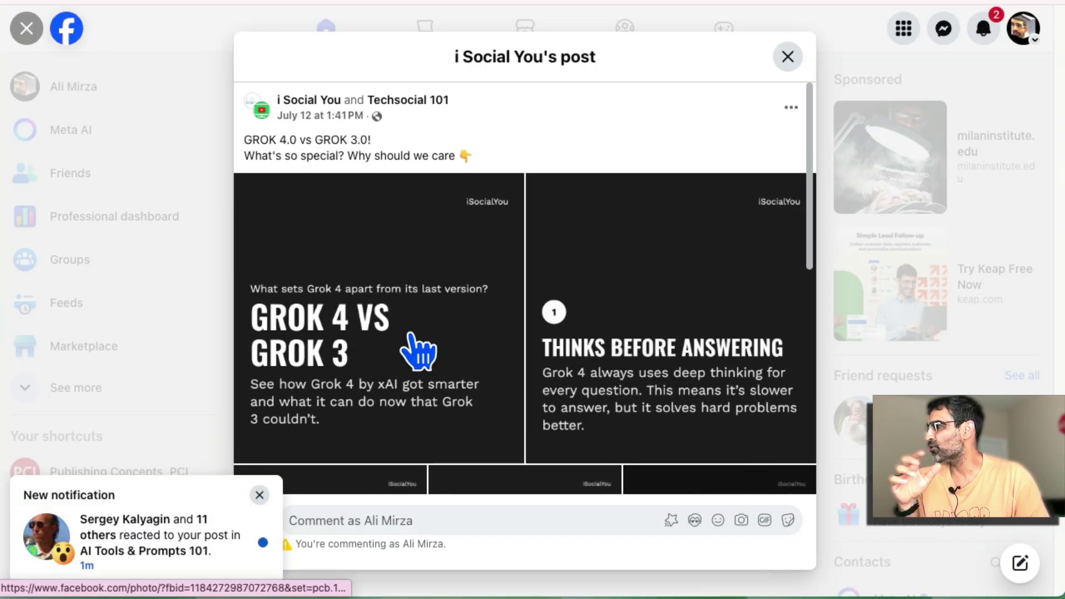
pyautogui.scroll(-2, 408, 341)
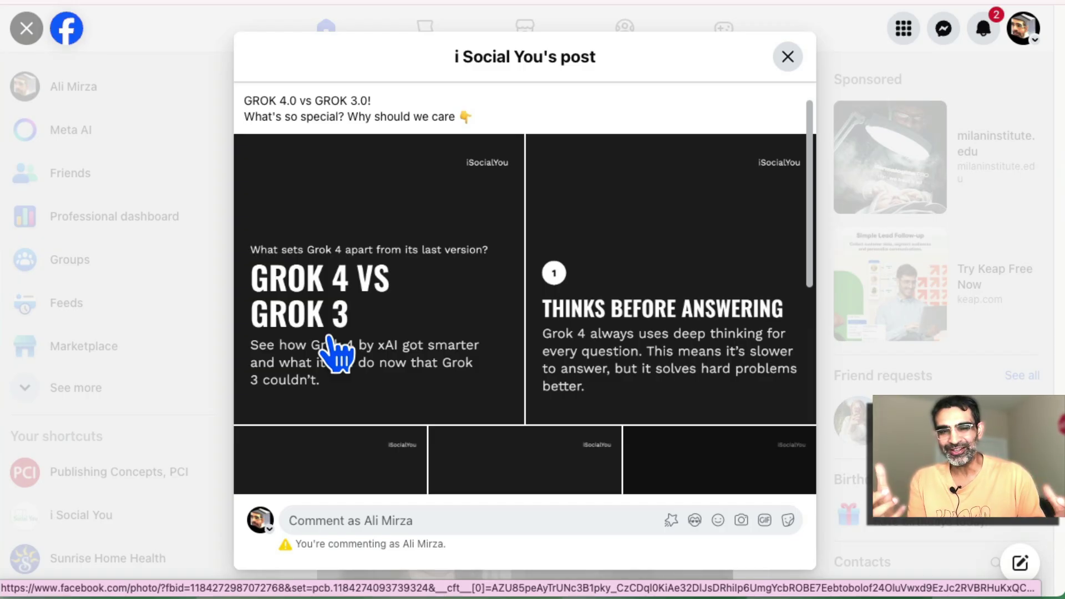
pyautogui.scroll(-5, 665, 402)
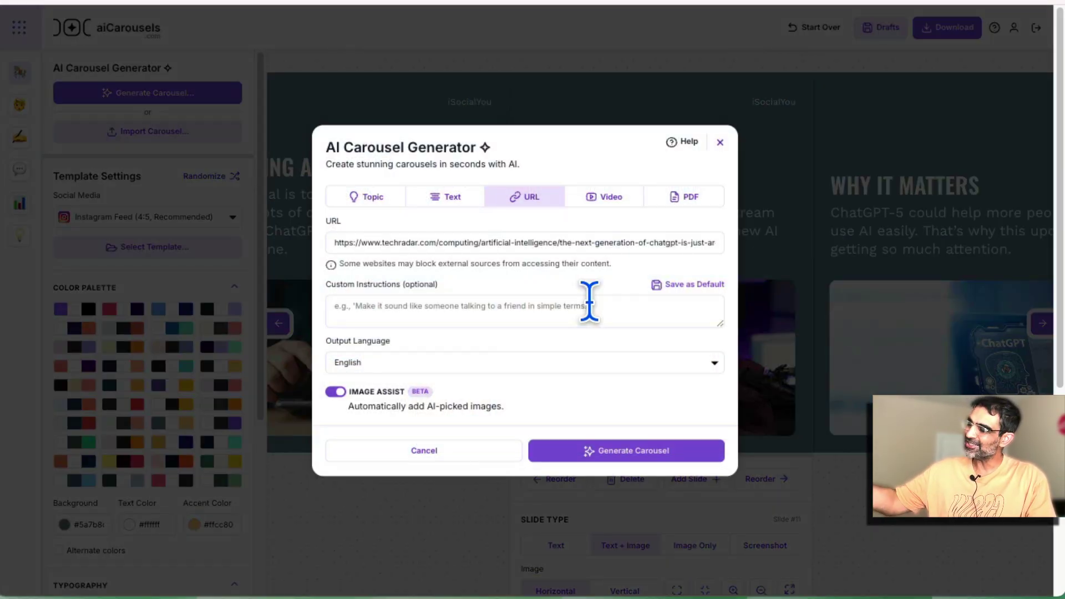
pyautogui.click(720, 143)
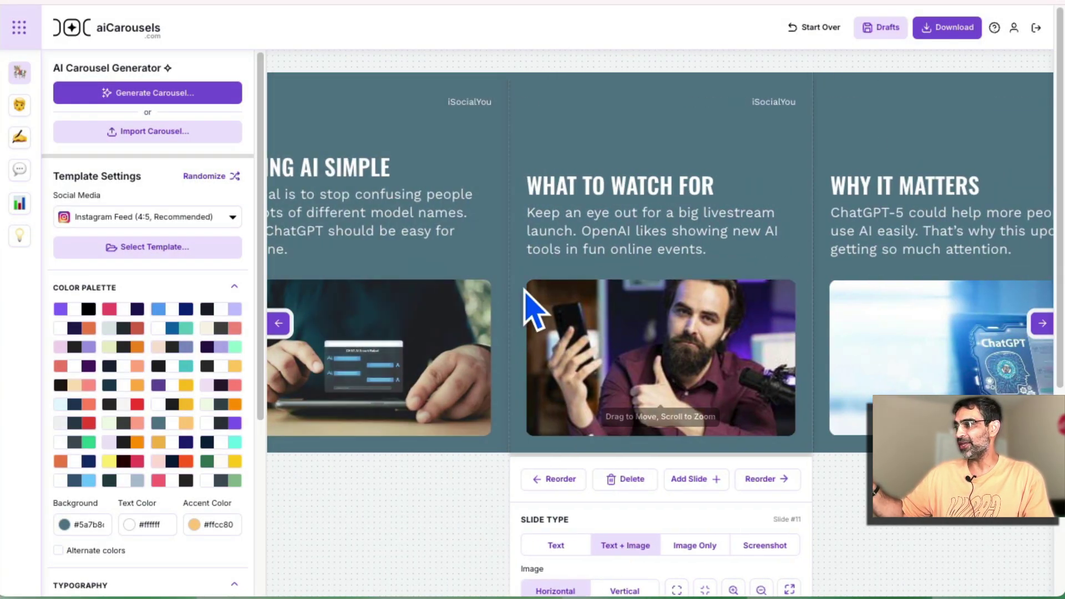
pyautogui.click(278, 323)
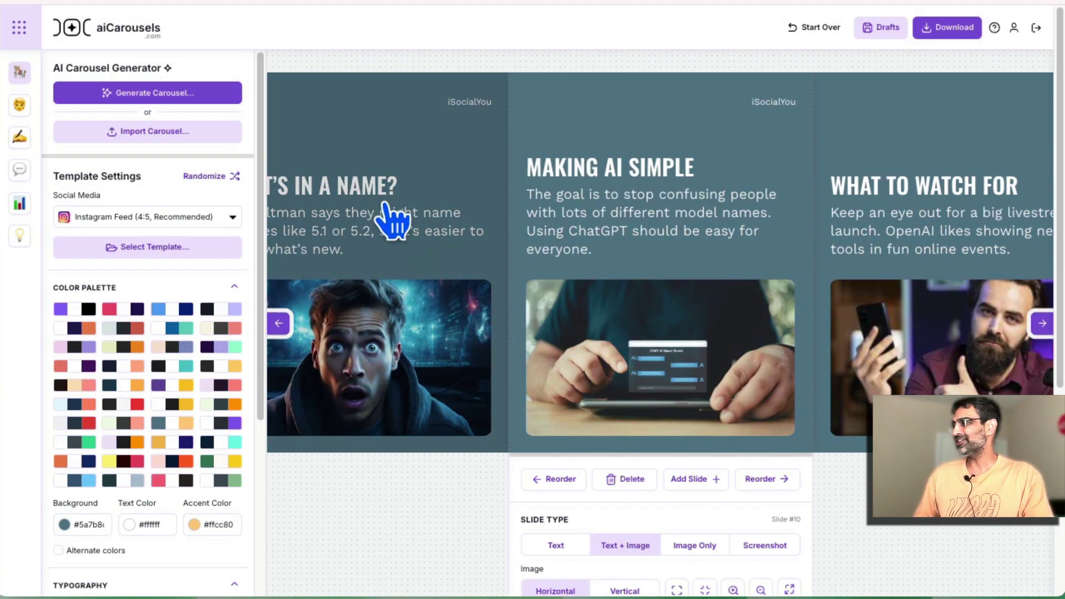
pyautogui.click(392, 219)
pyautogui.click(422, 243)
pyautogui.click(403, 227)
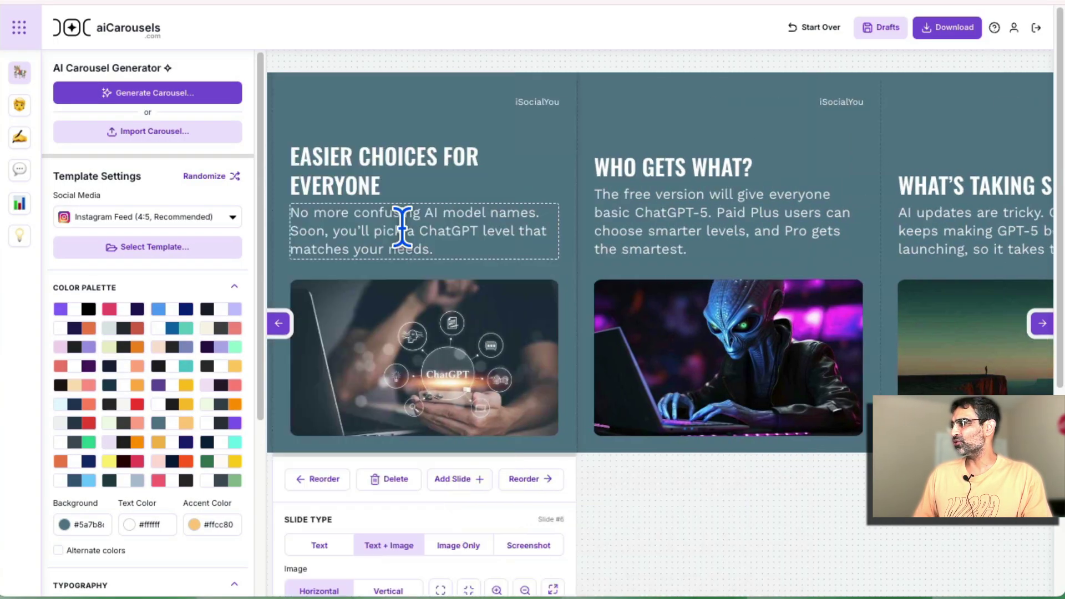
pyautogui.click(409, 244)
pyautogui.click(405, 230)
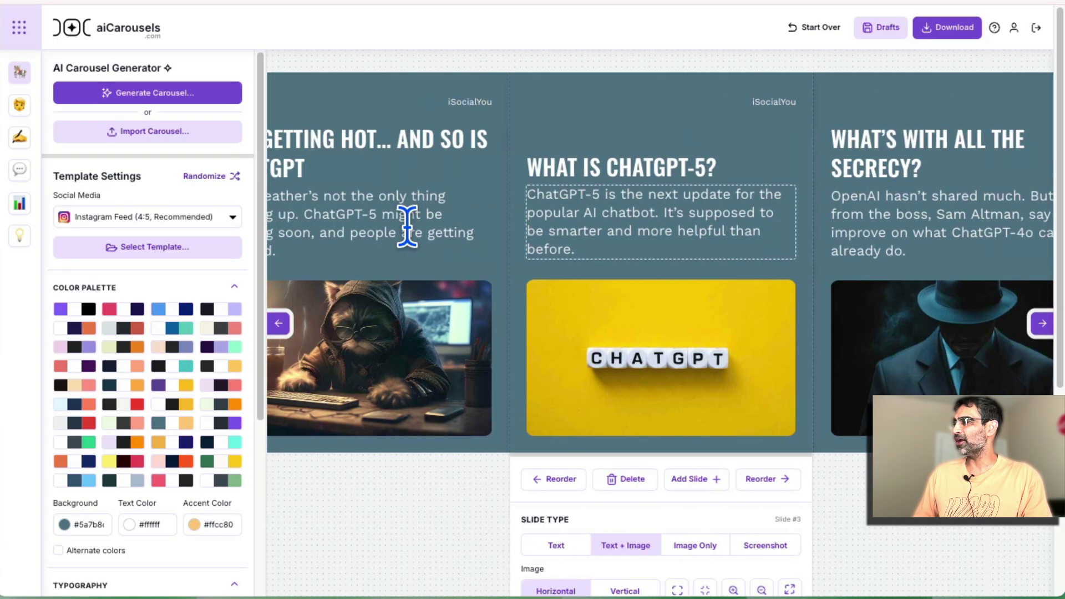
pyautogui.click(407, 226)
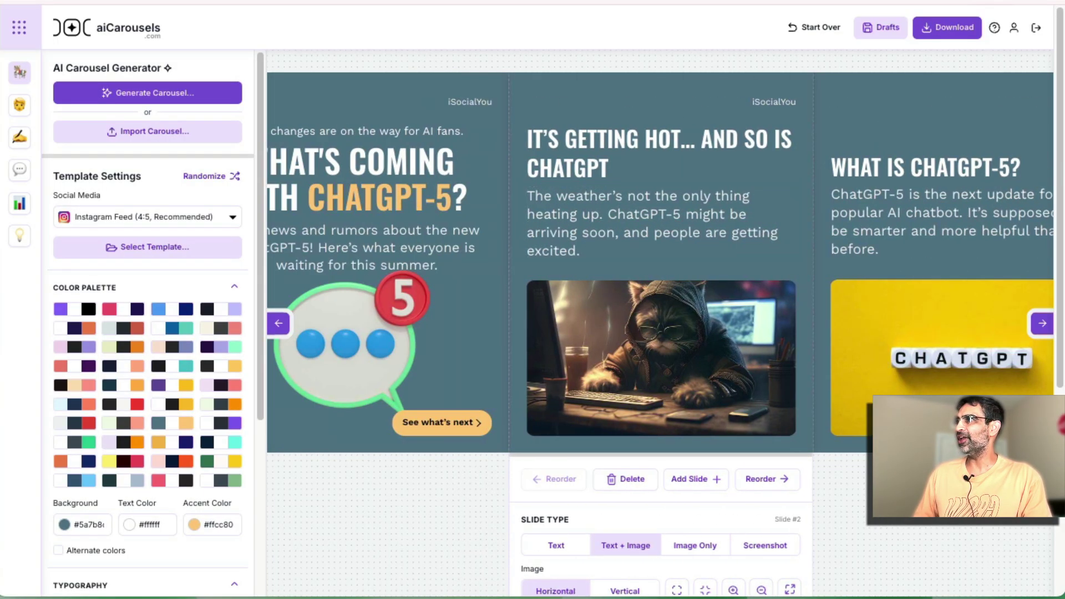